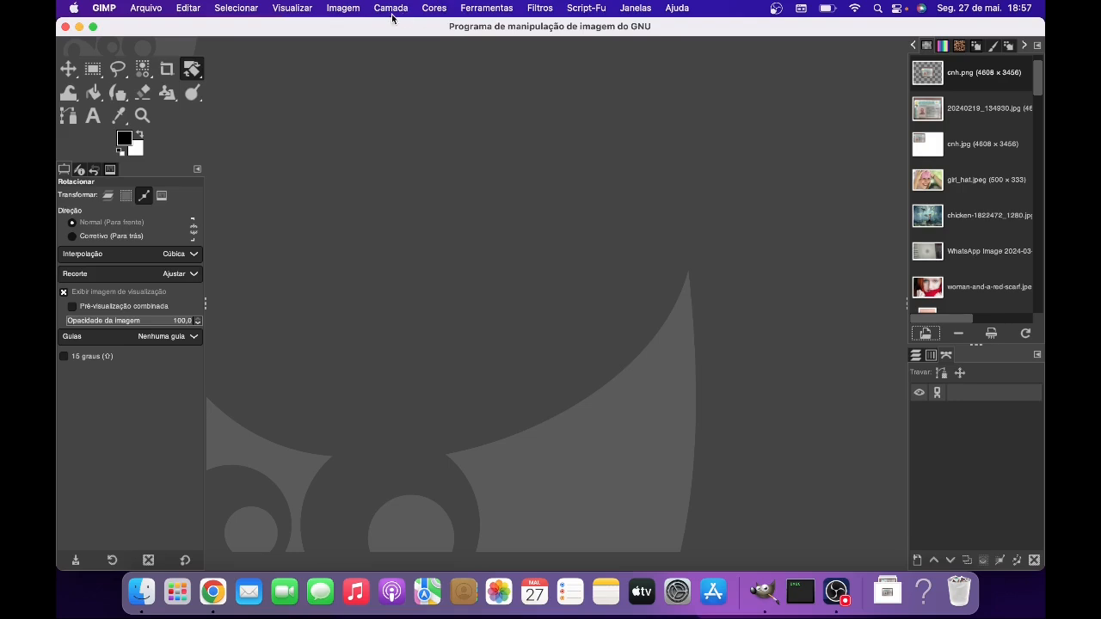
pyautogui.click(489, 7)
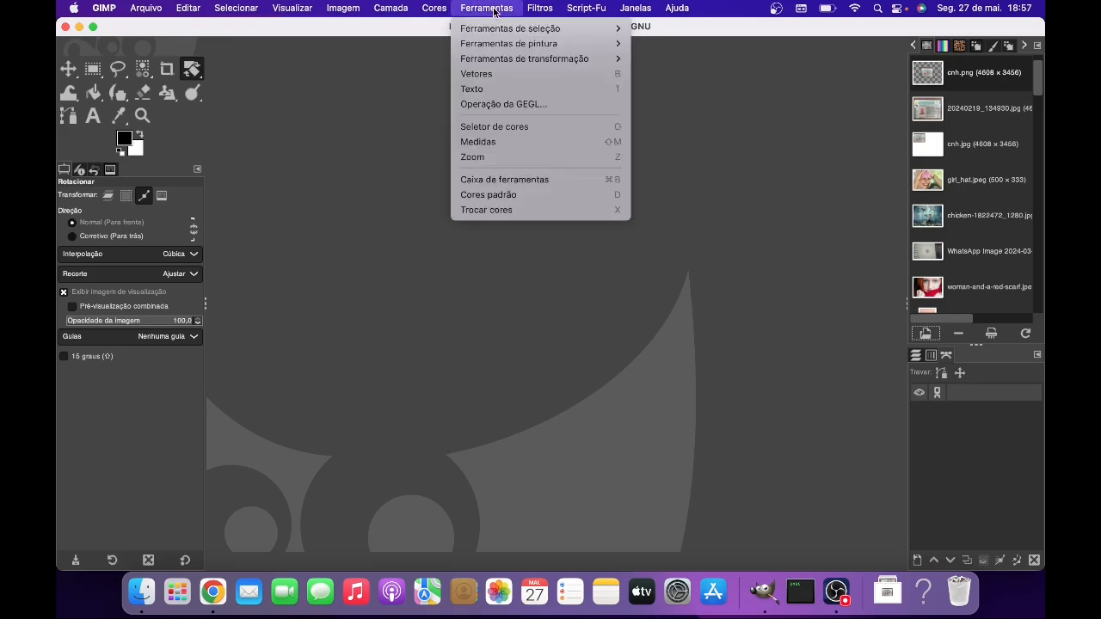
pyautogui.moveTo(502, 59)
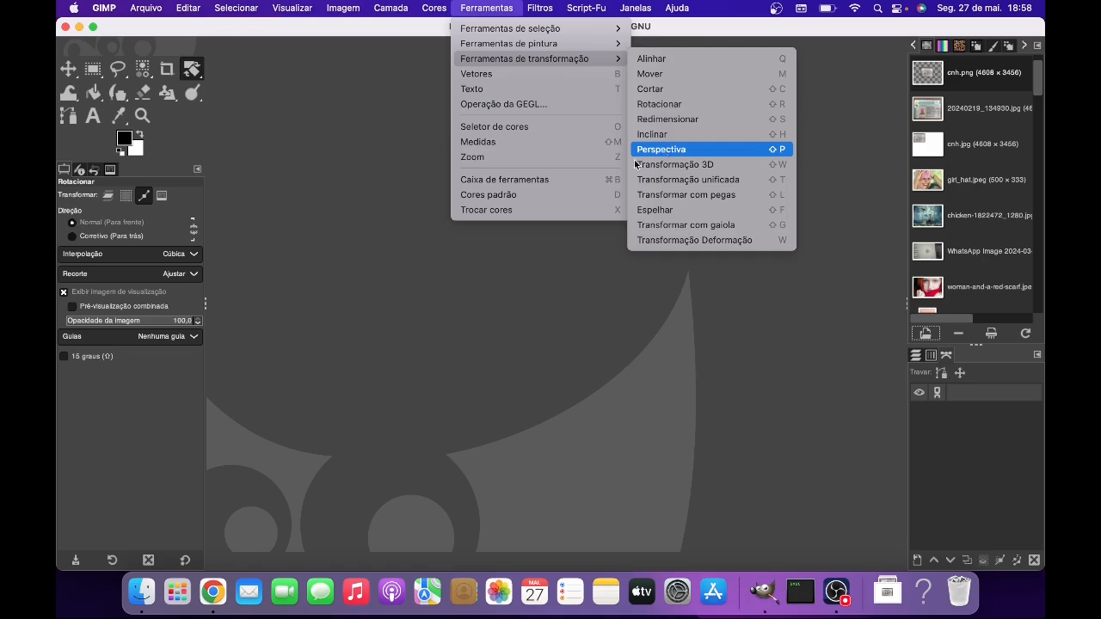
pyautogui.click(384, 269)
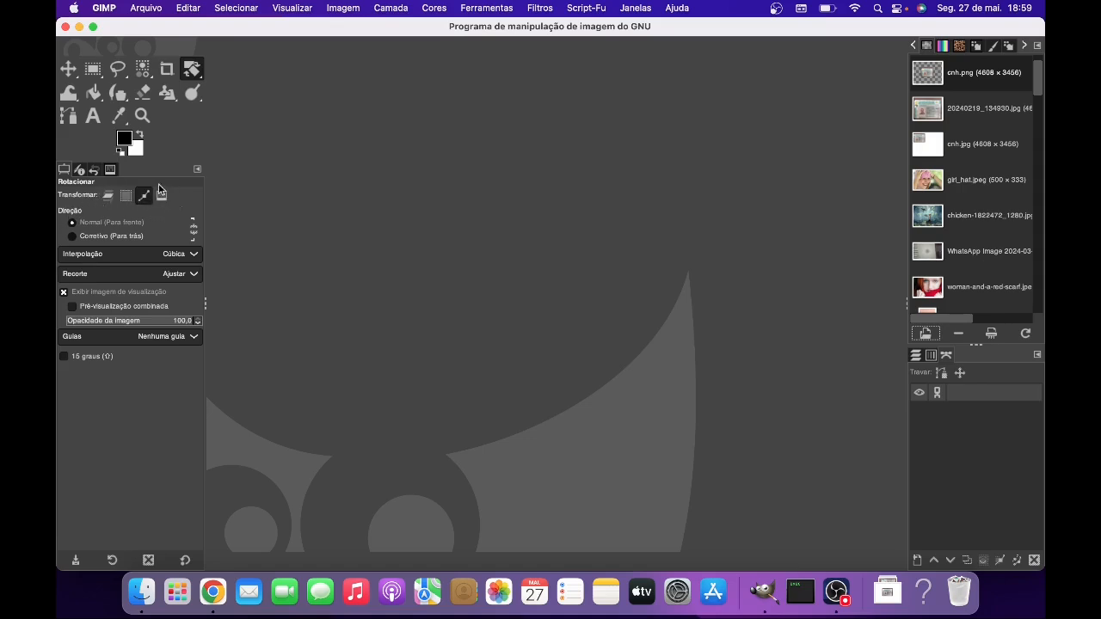
# - Try the layer, selection and path targets of the Rotate tool, finishing on the whole image with Corretivo (Para trás) direction
pyautogui.click(107, 203)
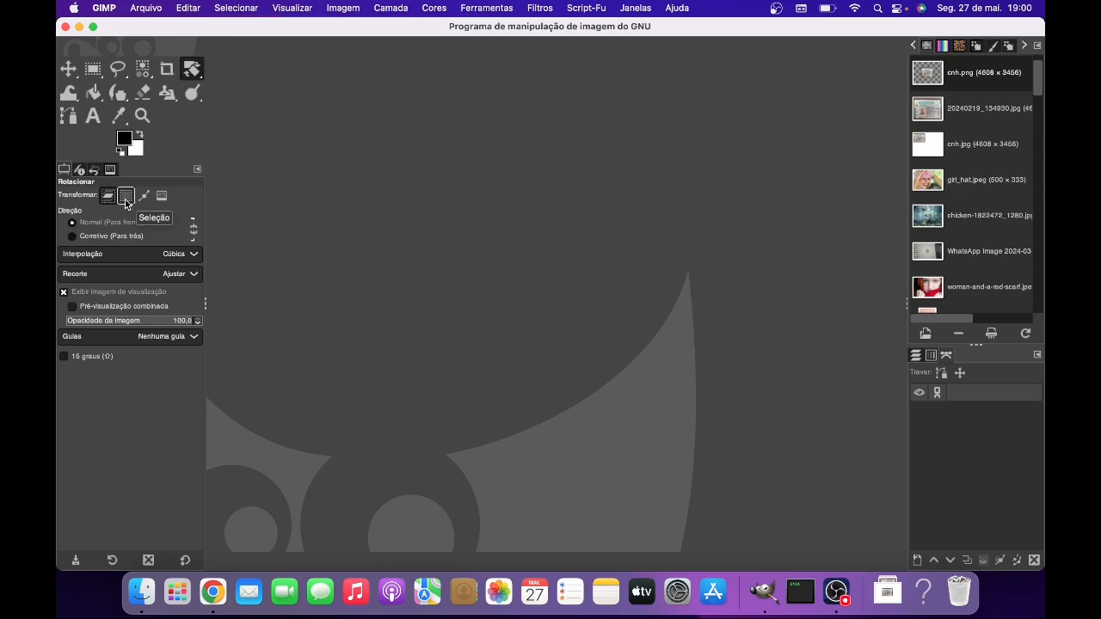
pyautogui.click(125, 197)
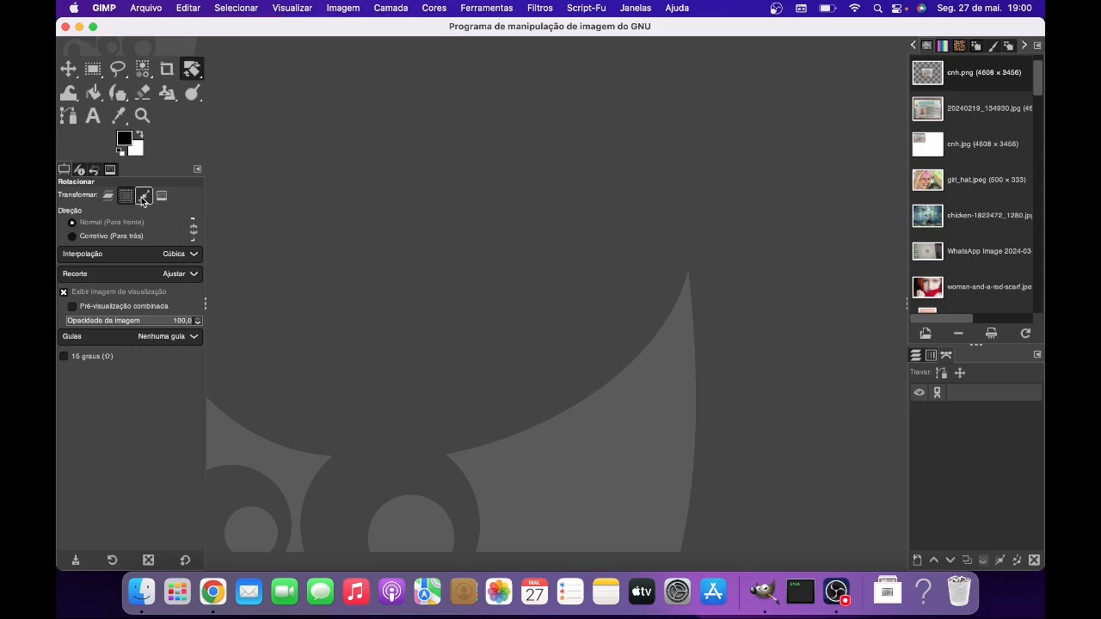
pyautogui.click(143, 197)
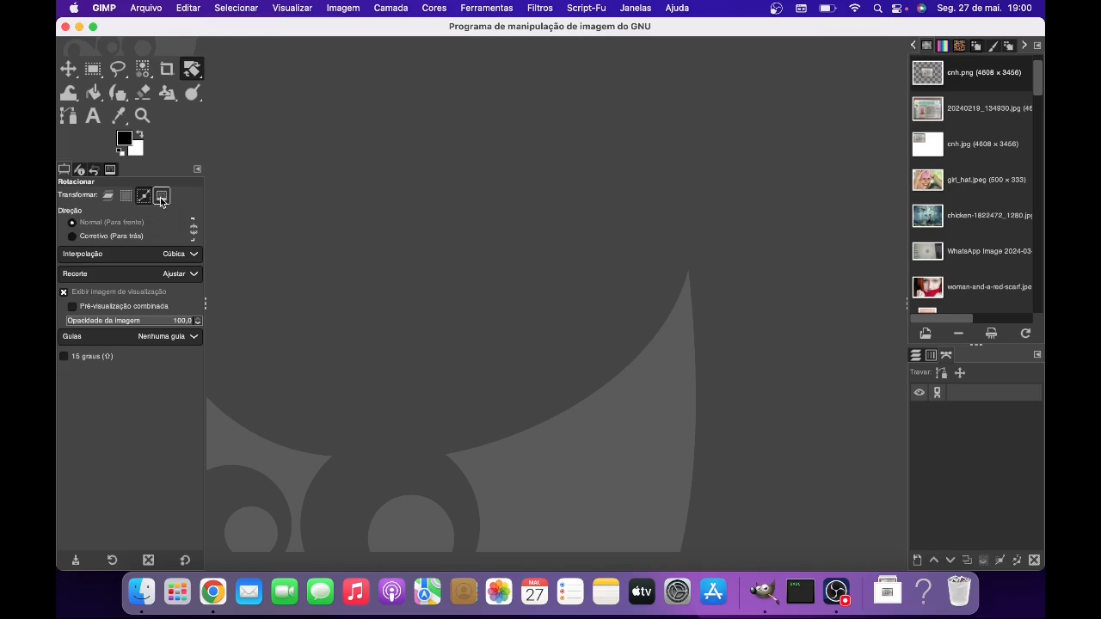
pyautogui.click(161, 197)
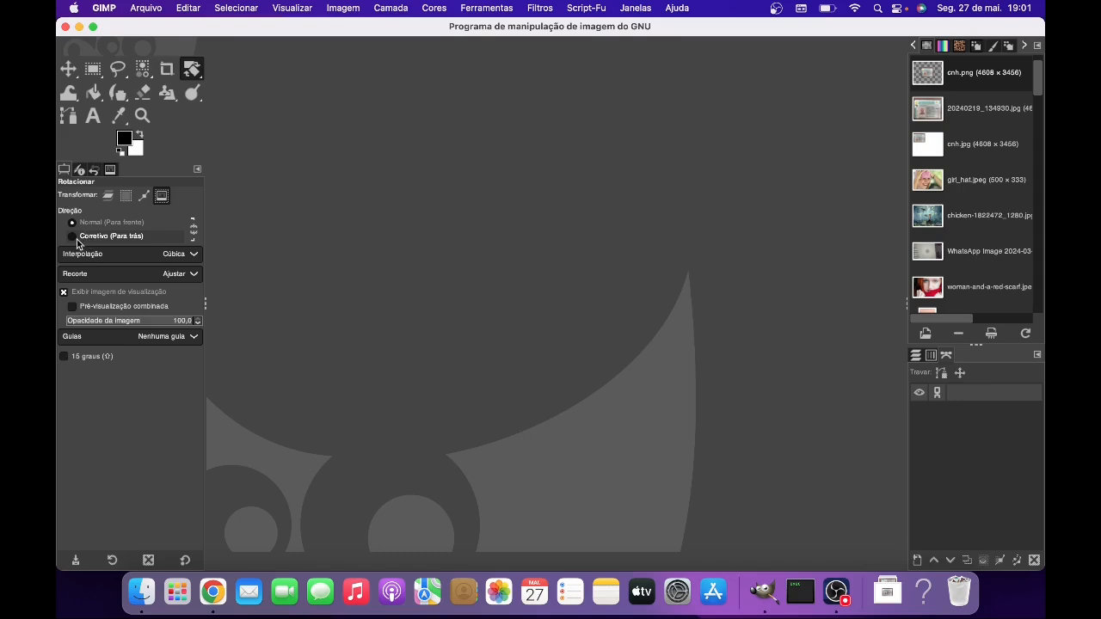
pyautogui.click(74, 238)
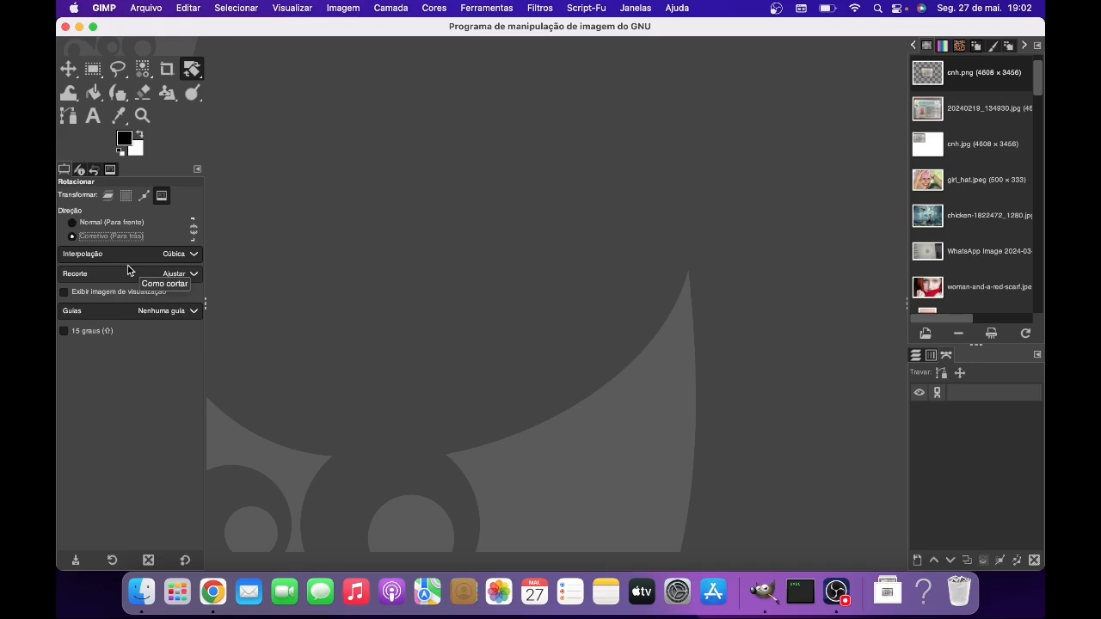
# - Try the Nenhum, Bi-linear, Cúbica and NoHalo interpolation options of the Rotate tool
pyautogui.click(193, 256)
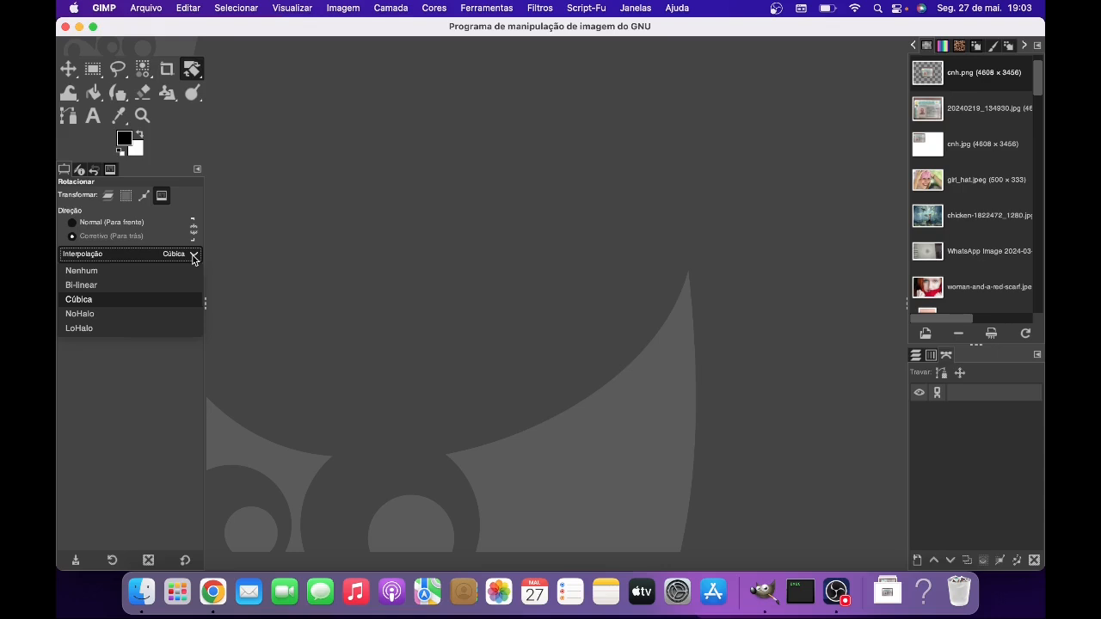
pyautogui.click(99, 272)
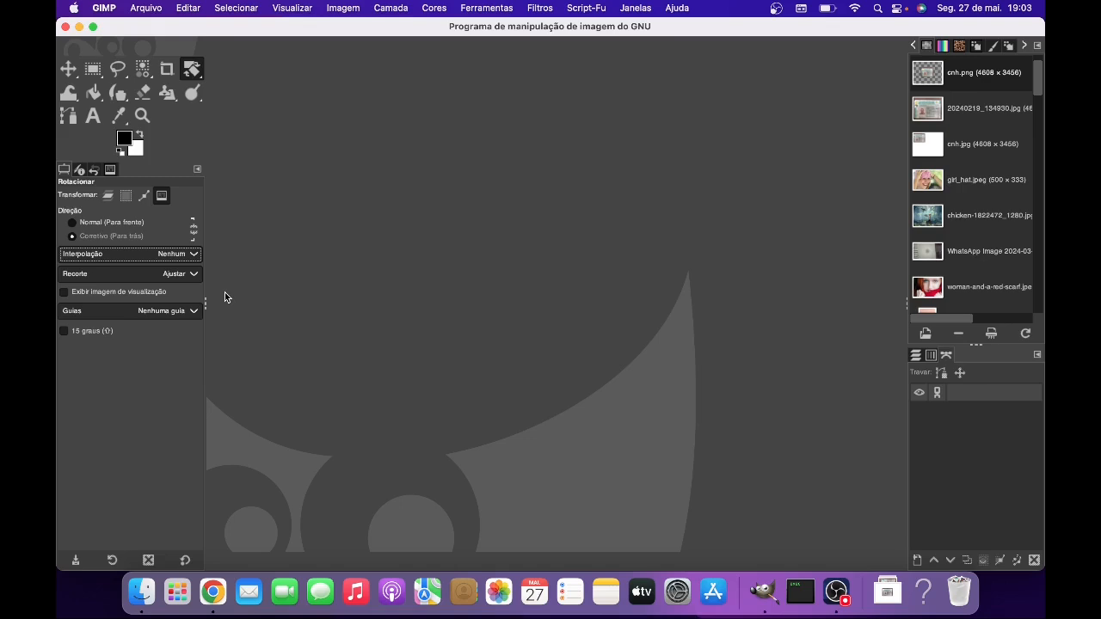
pyautogui.click(194, 254)
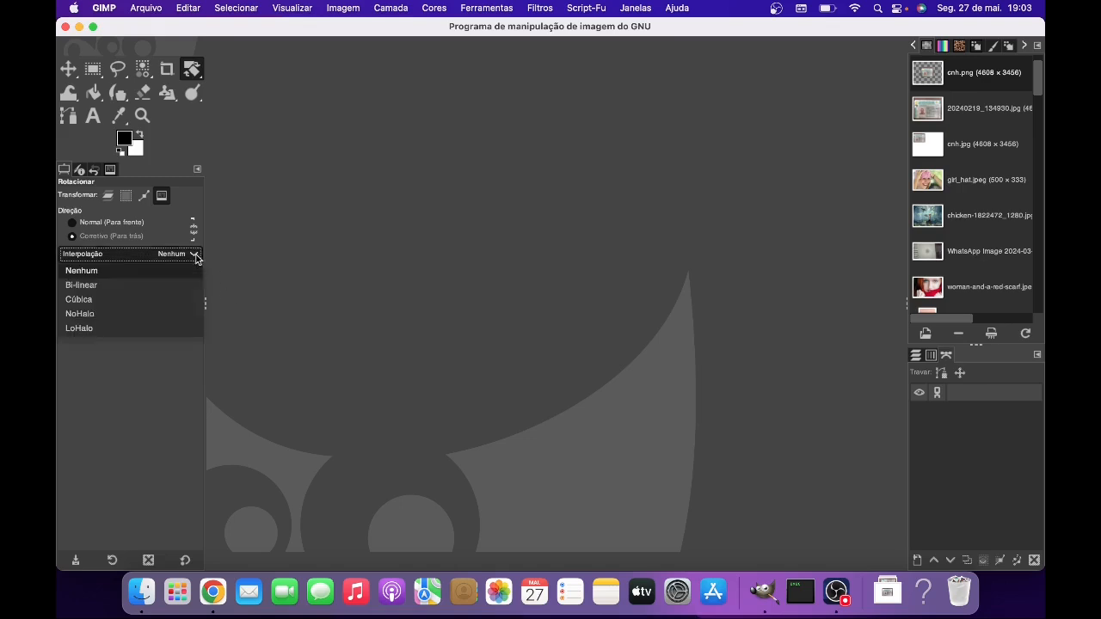
pyautogui.click(122, 286)
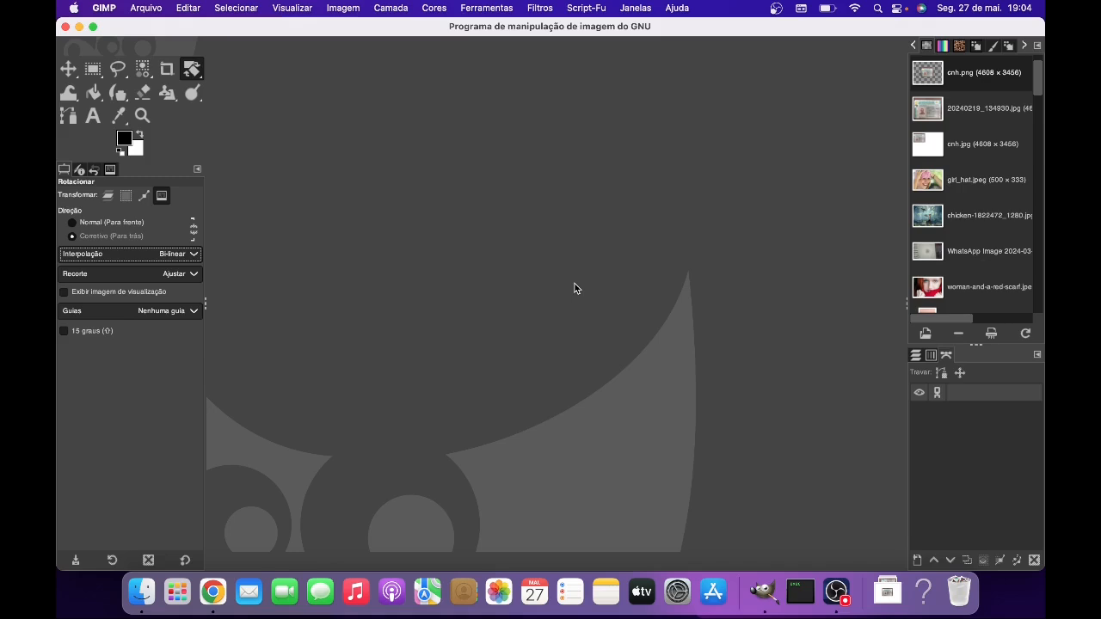
pyautogui.press('Down')
pyautogui.click(193, 255)
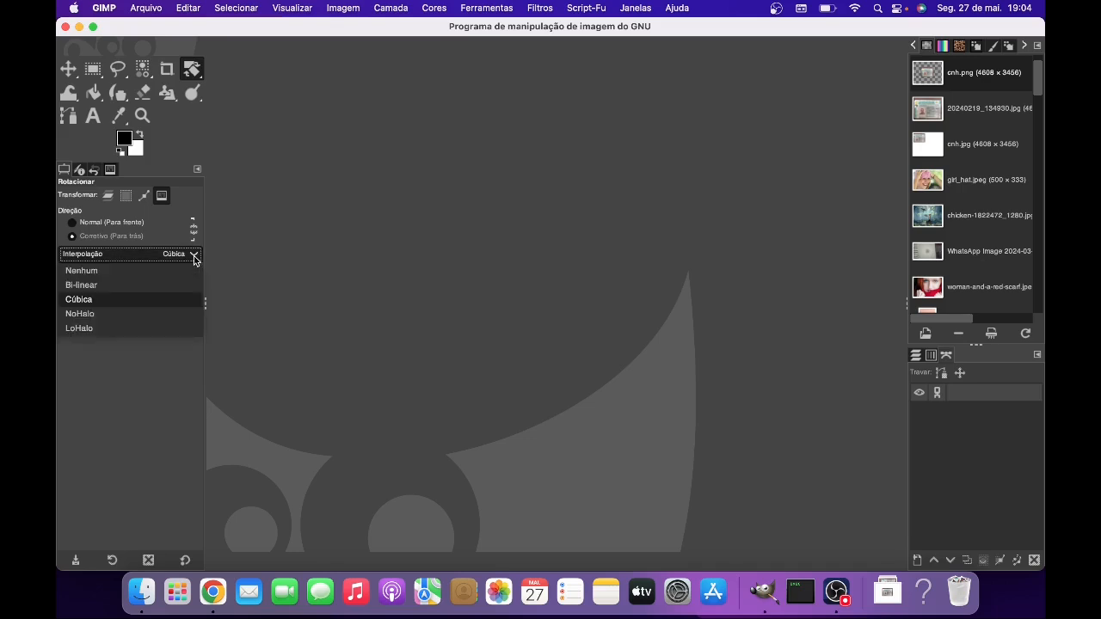
pyautogui.click(129, 315)
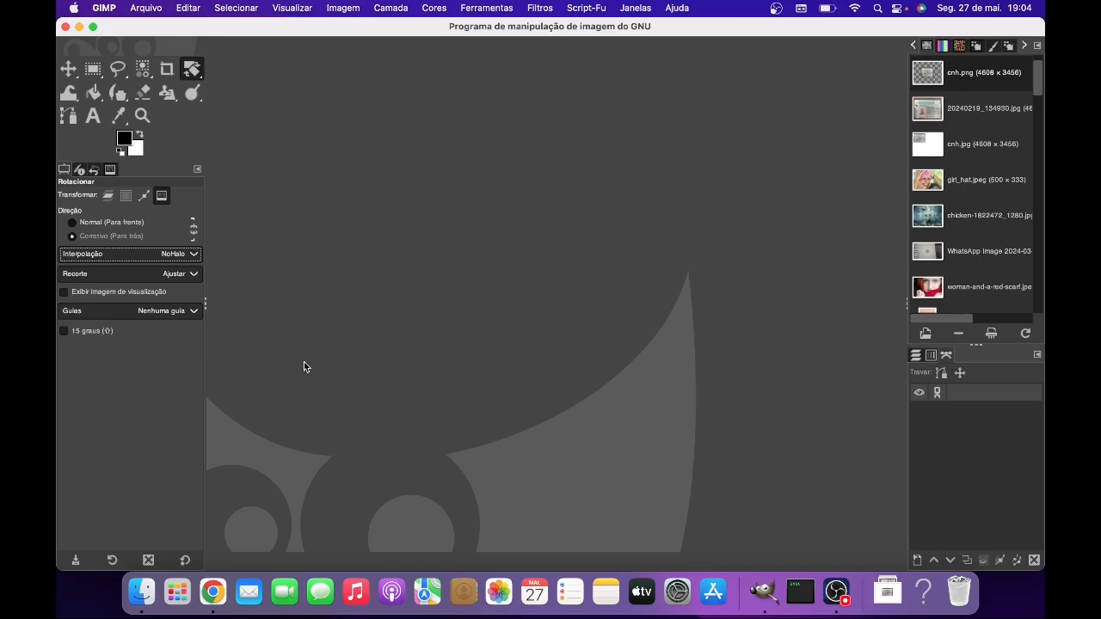
pyautogui.click(194, 257)
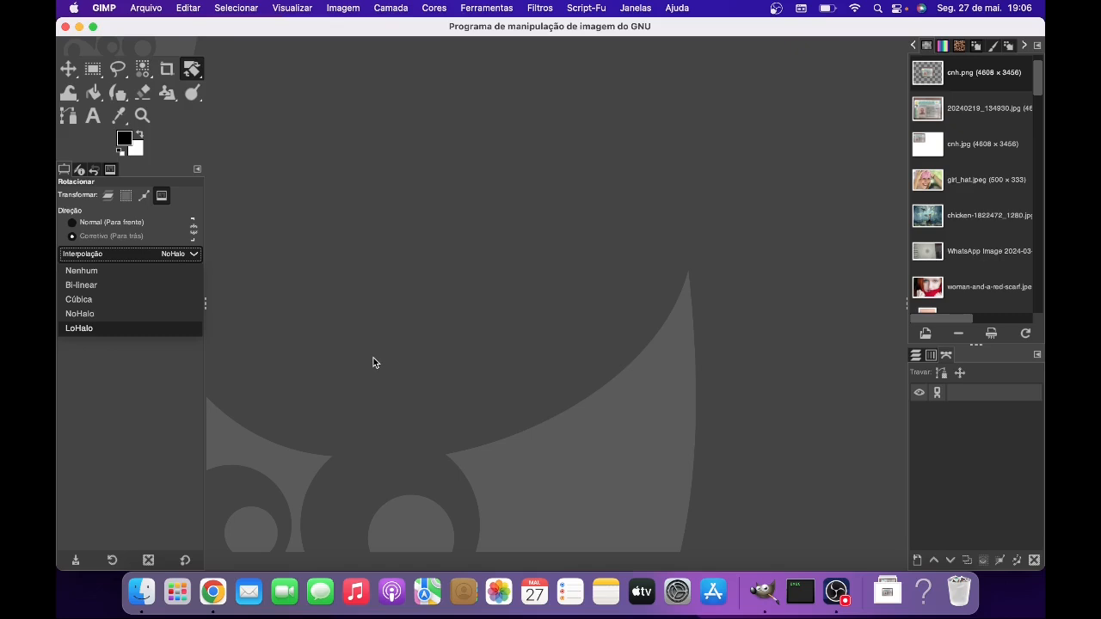
pyautogui.click(197, 256)
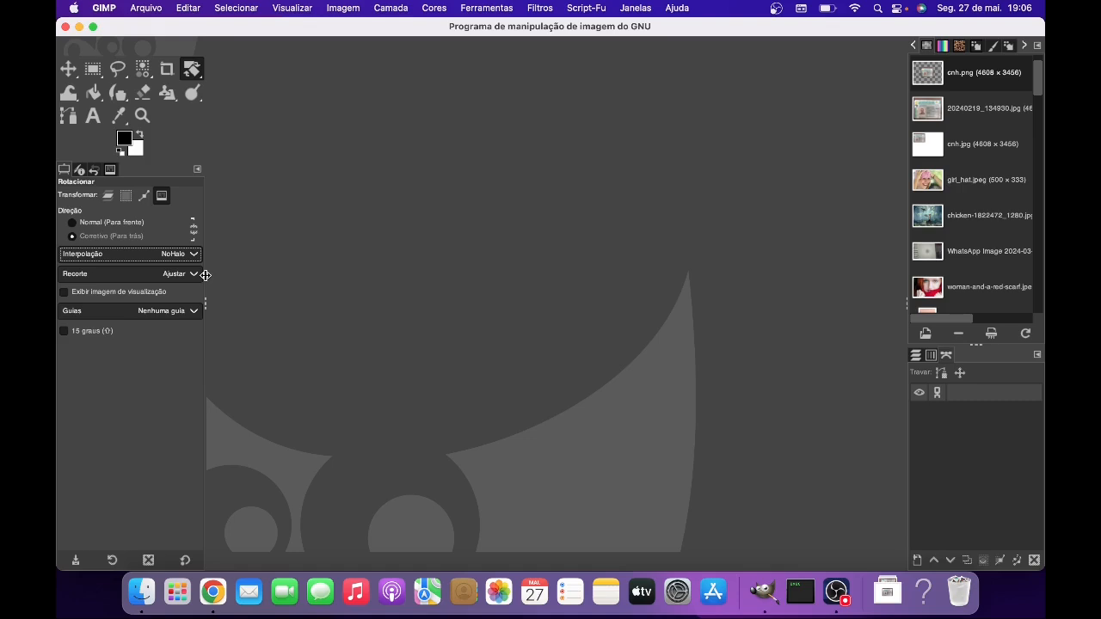
# - Open the recently used image lily_yellow_stylized.jpeg
pyautogui.click(147, 9)
pyautogui.moveTo(200, 104)
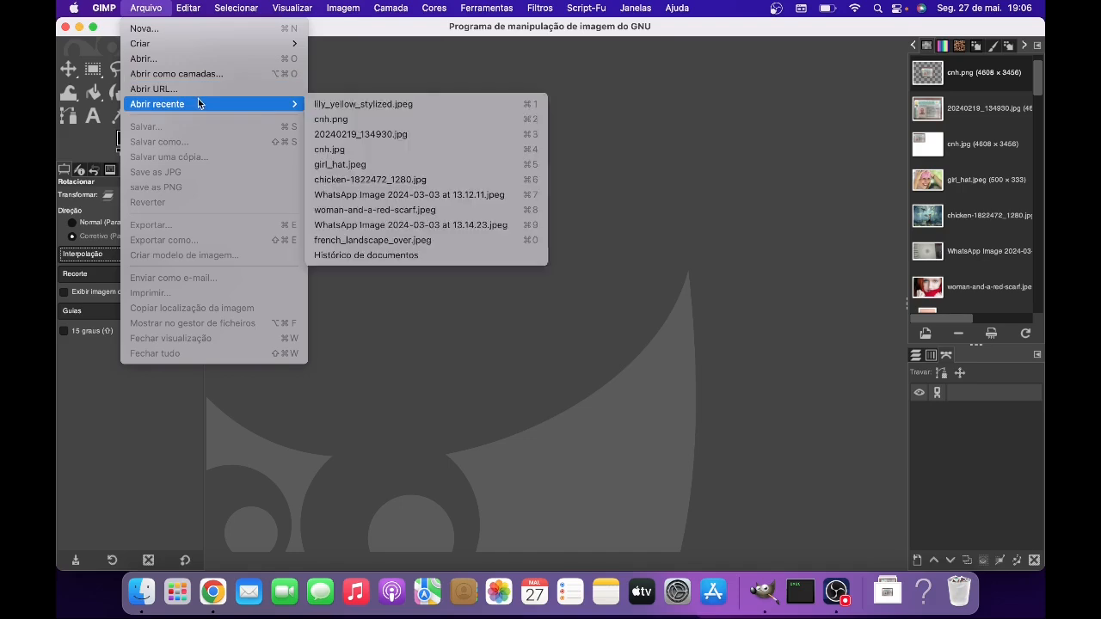
pyautogui.click(326, 104)
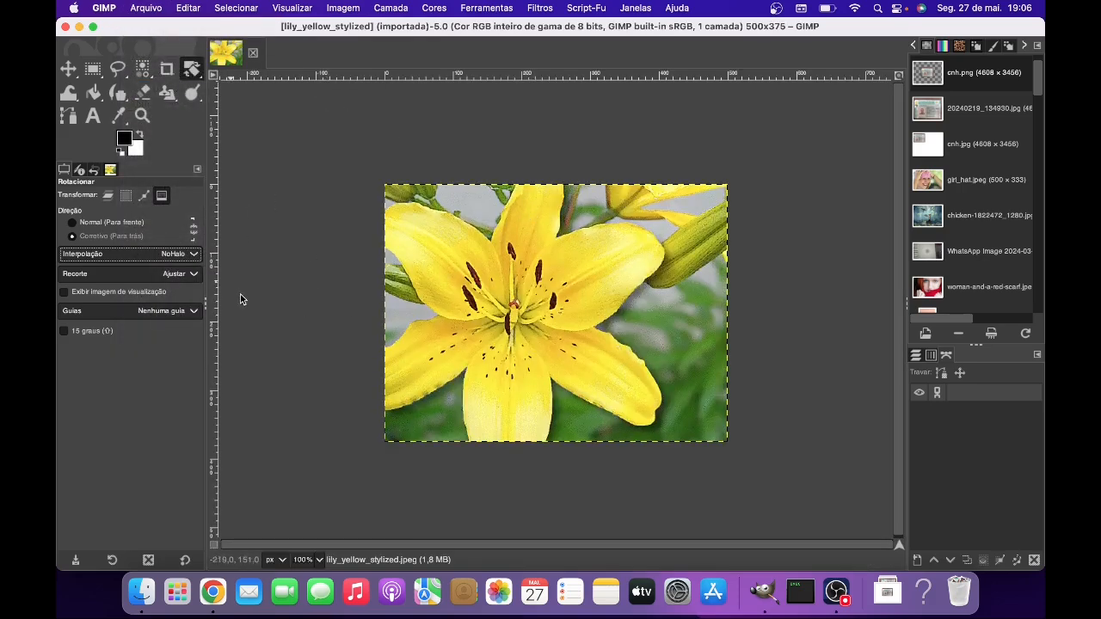
# - Set the Rotate tool to Cúbica interpolation and Normal (Para frente) direction, with the image preview shown
pyautogui.click(199, 258)
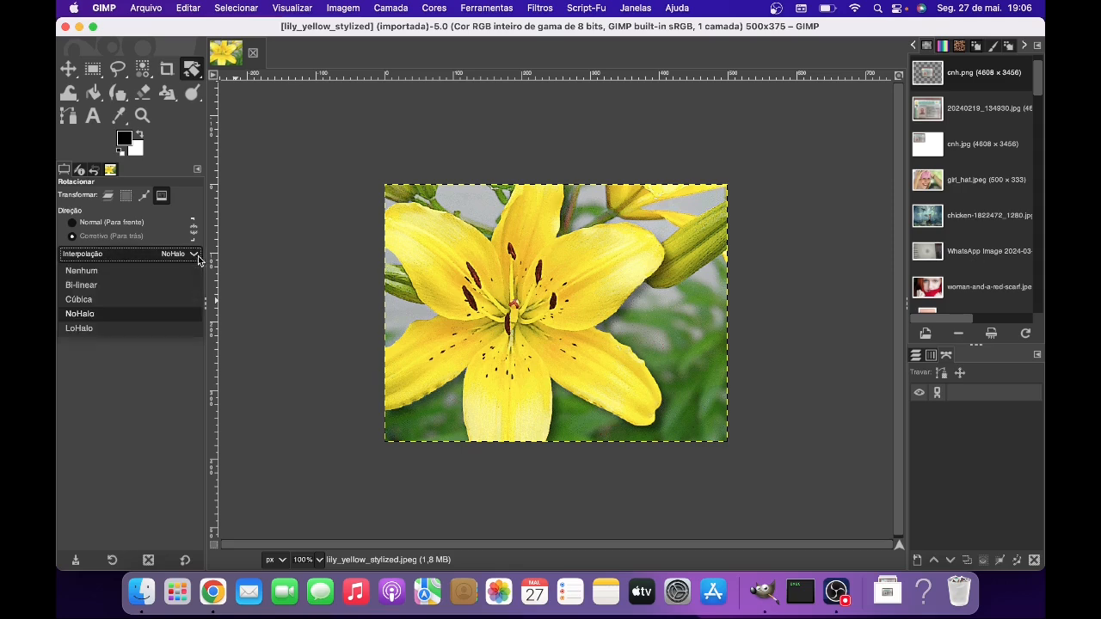
pyautogui.click(99, 299)
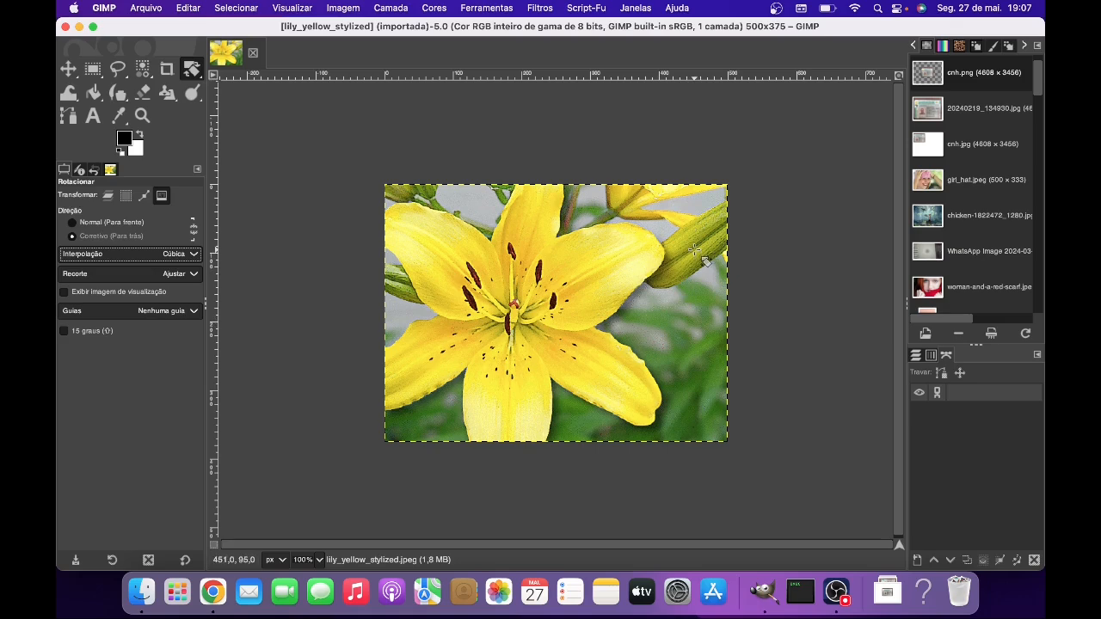
pyautogui.click(163, 293)
# - Try rotating the lily image about 90.5° with clipping set to Ajustar, and undo the rotation
pyautogui.click(667, 239)
pyautogui.moveTo(671, 257); pyautogui.dragTo(665, 351)
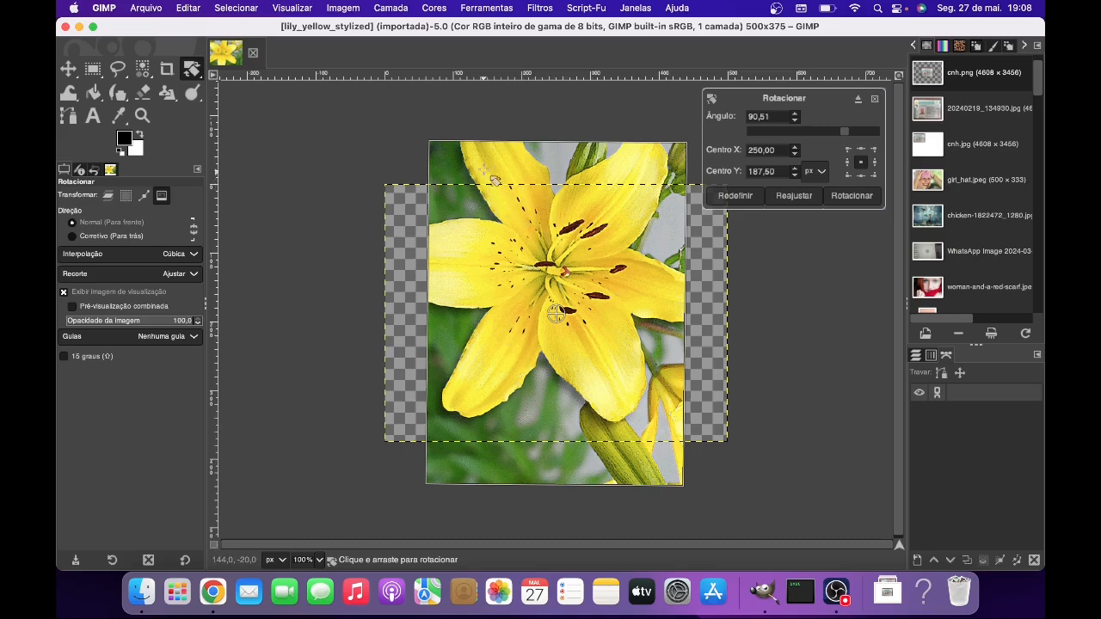
pyautogui.click(199, 9)
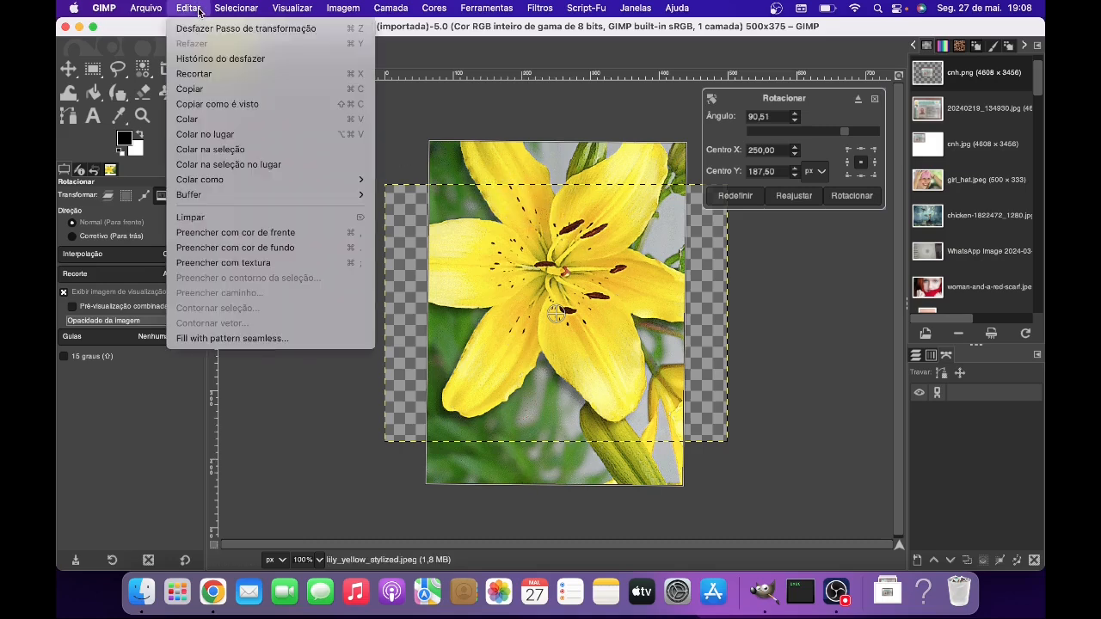
pyautogui.click(210, 33)
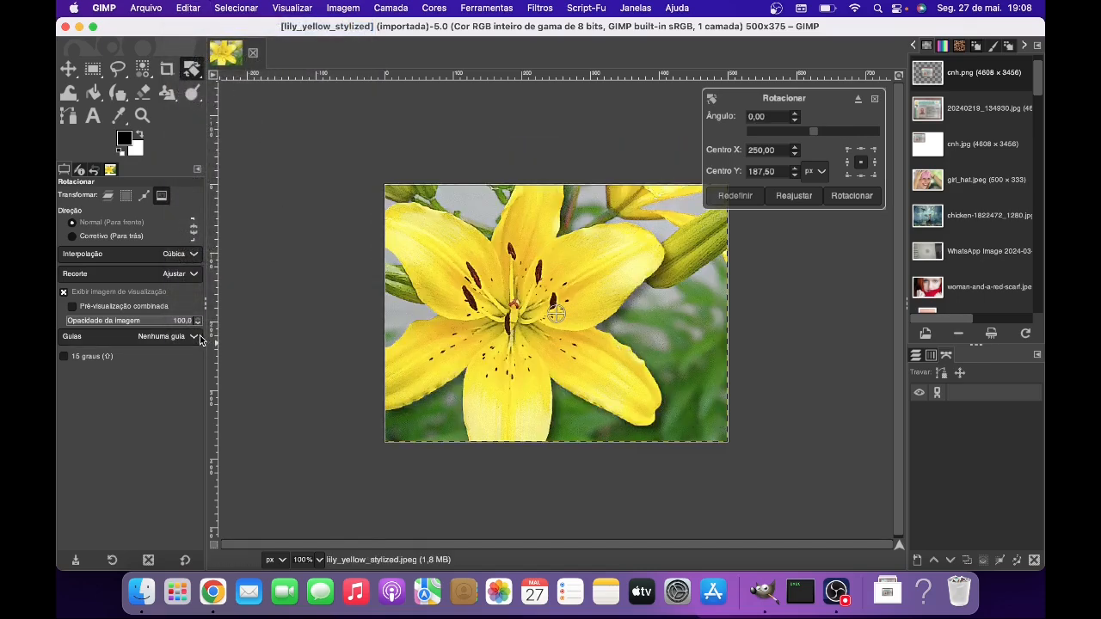
# - Try rotating the lily image about 90° with clipping set to Cortar, and undo the rotation
pyautogui.click(193, 275)
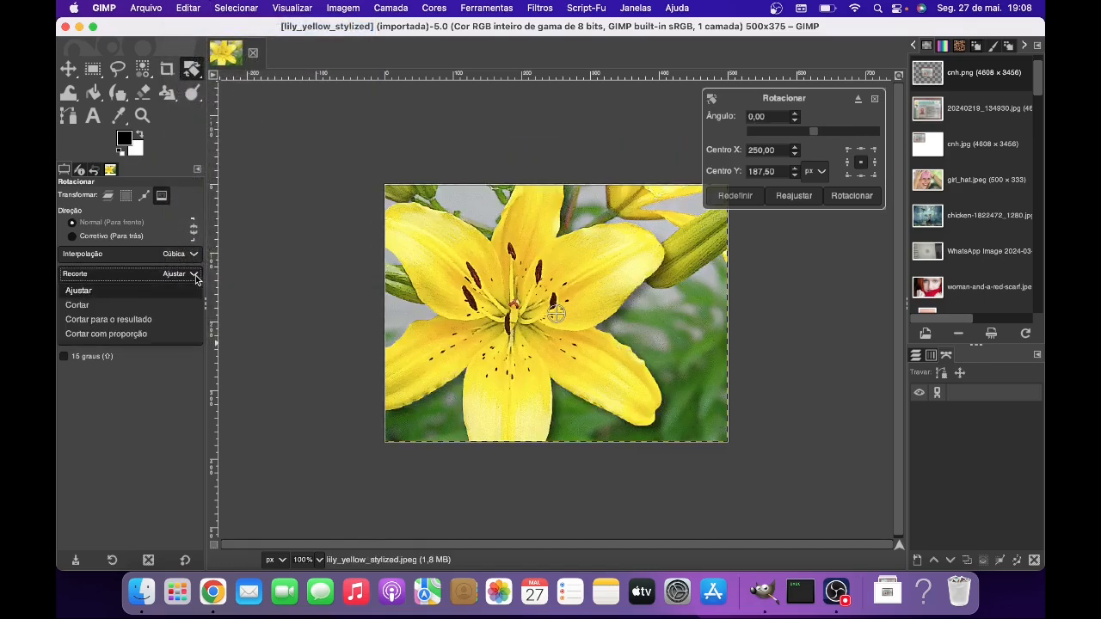
pyautogui.click(105, 305)
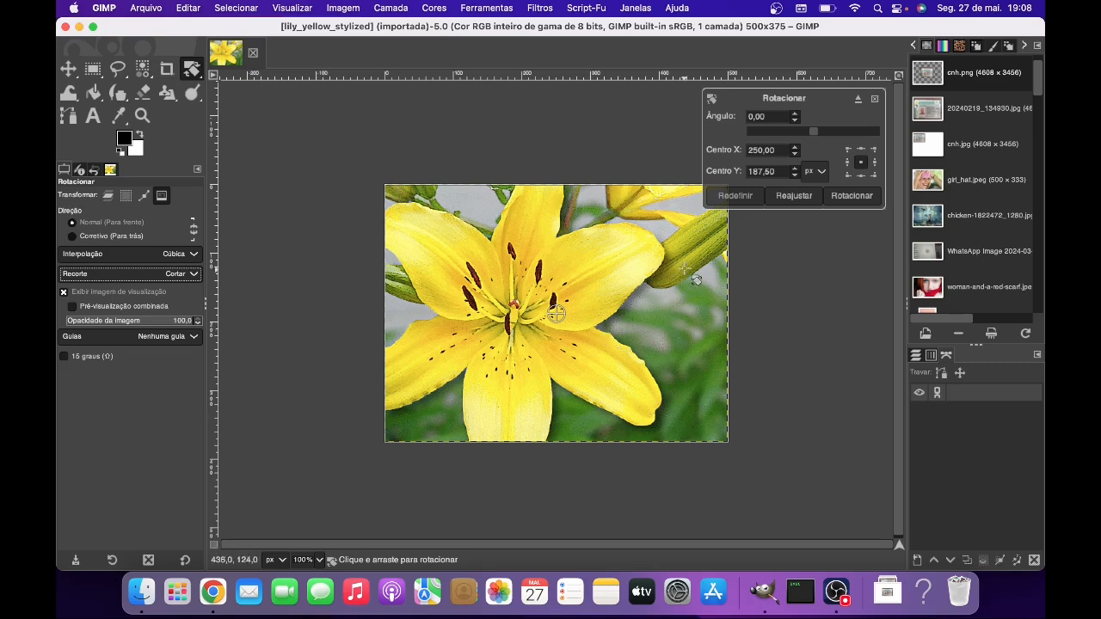
pyautogui.moveTo(695, 280); pyautogui.dragTo(609, 461)
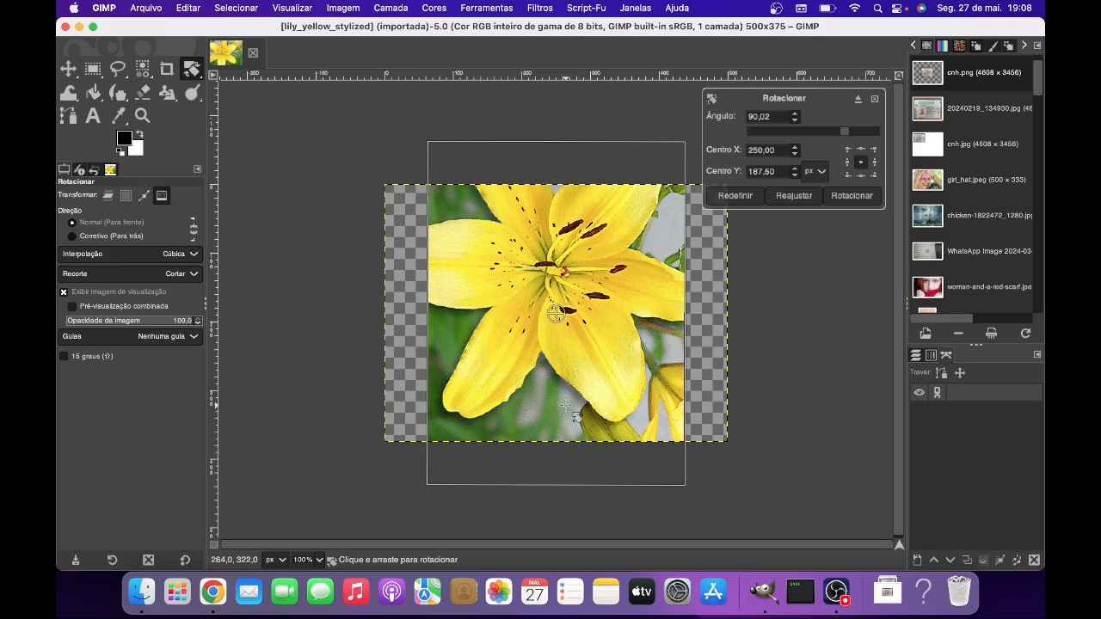
pyautogui.click(188, 8)
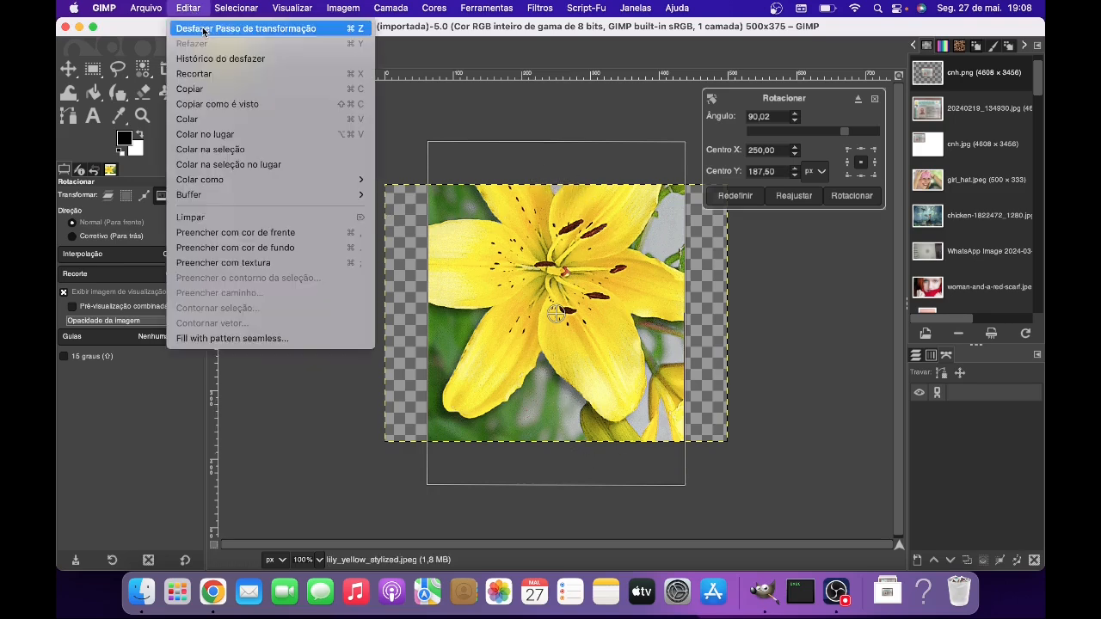
pyautogui.click(206, 29)
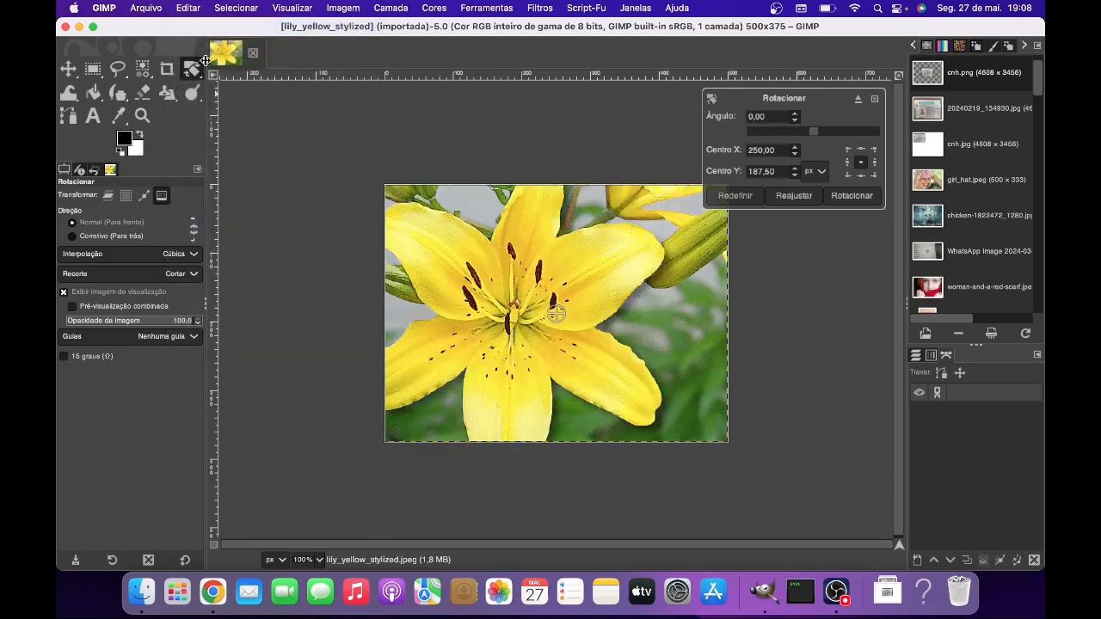
# - Try rotating the lily image about 90.1° with clipping set to Cortar para o resultado, and undo the rotation
pyautogui.click(185, 273)
pyautogui.click(172, 319)
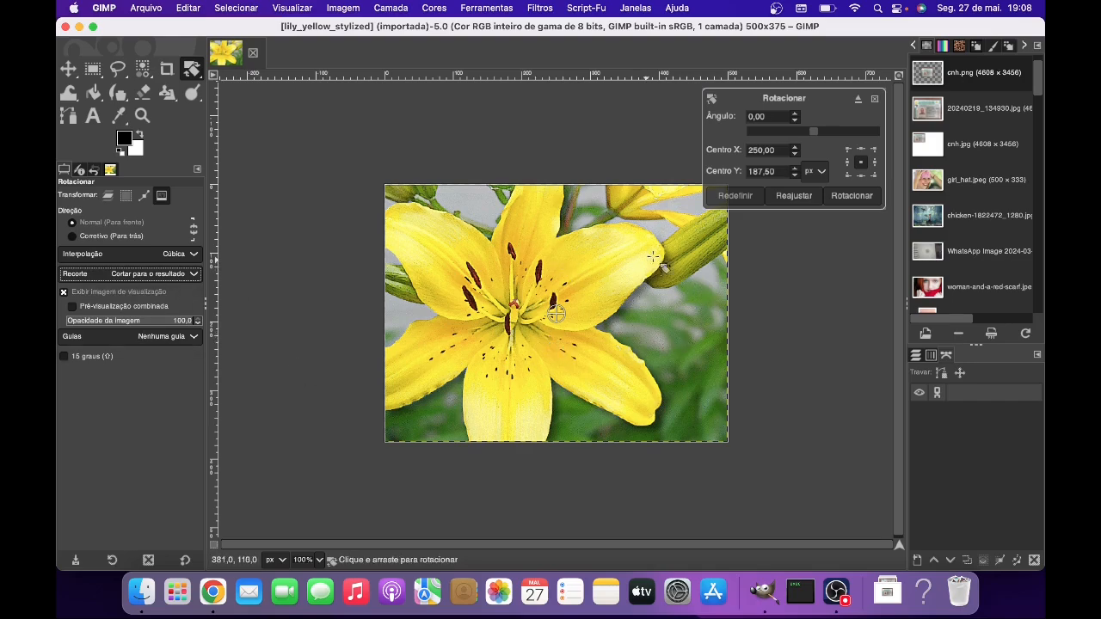
pyautogui.moveTo(673, 263); pyautogui.dragTo(611, 402)
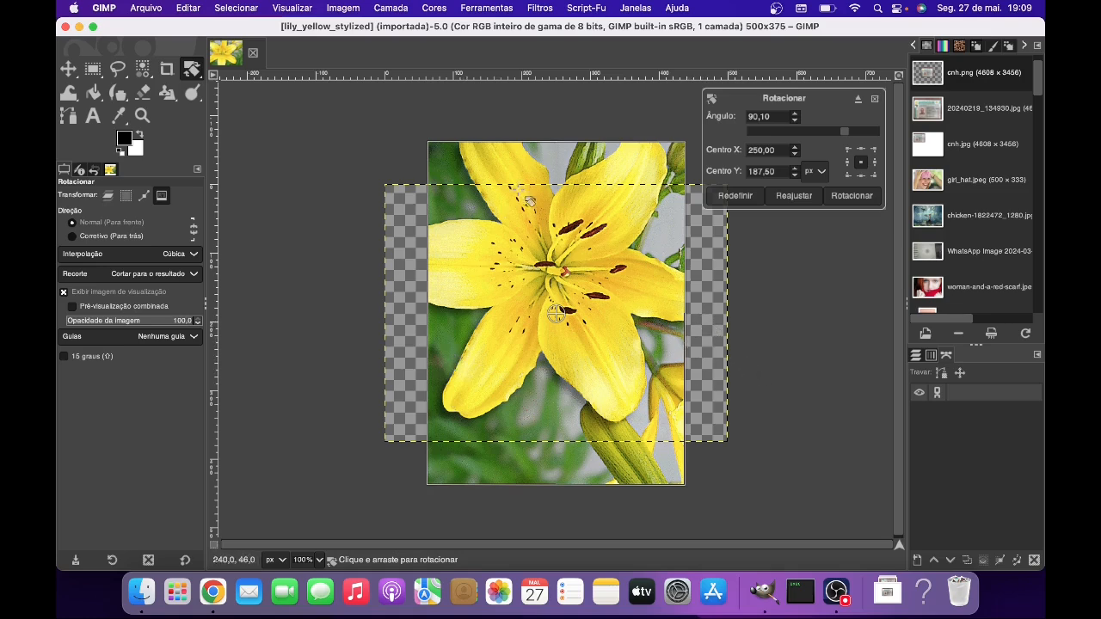
pyautogui.click(189, 7)
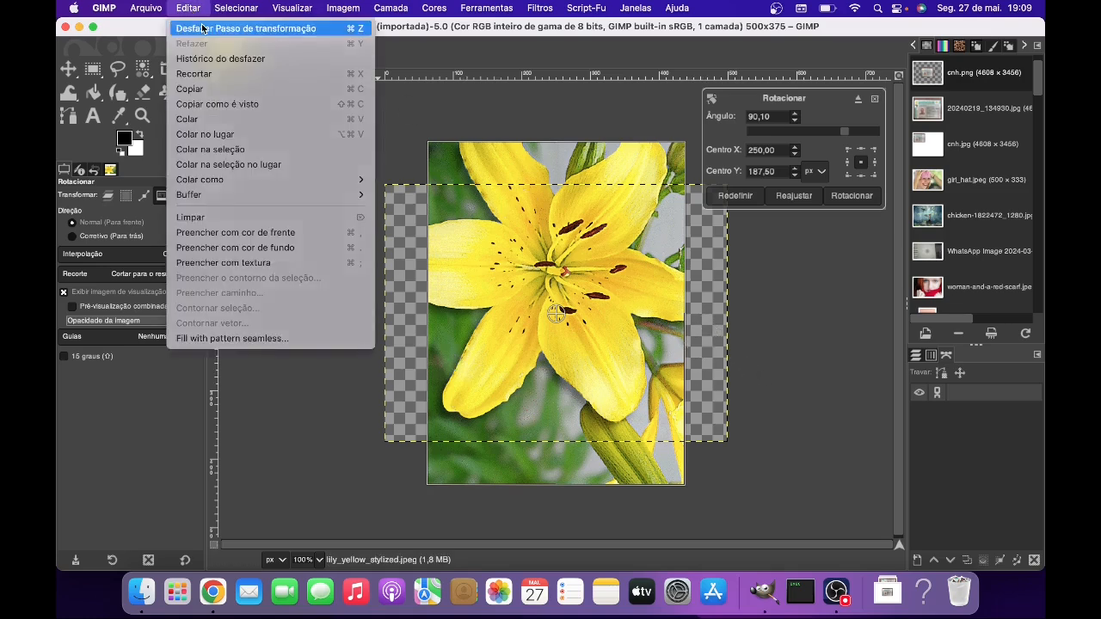
pyautogui.click(203, 29)
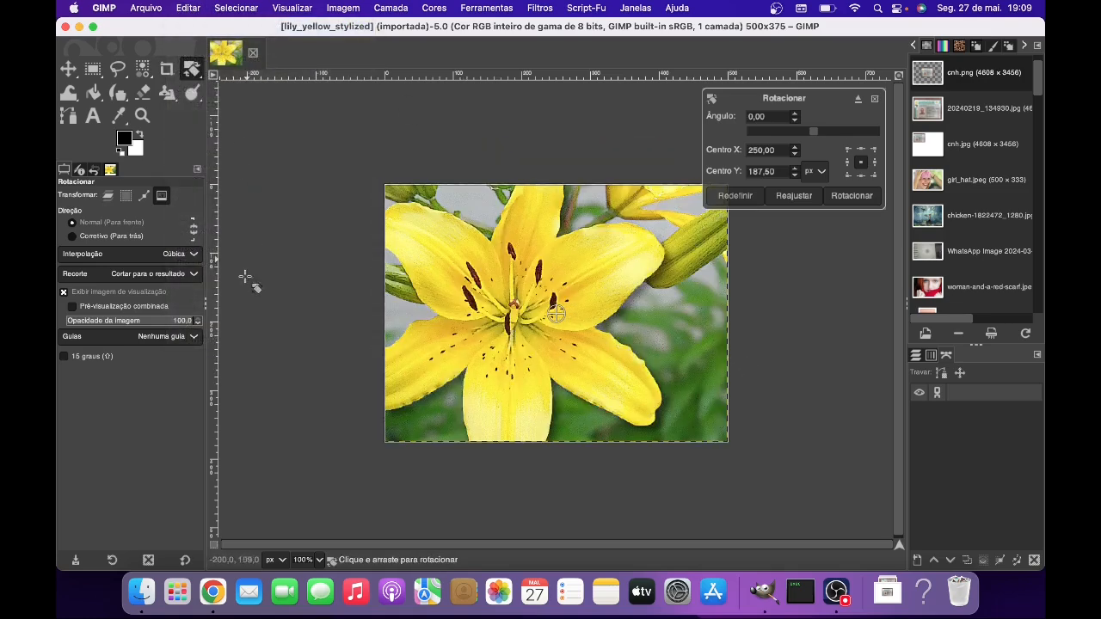
# - Try rotating the lily image clockwise with clipping set to Cortar com proporção
pyautogui.click(196, 275)
pyautogui.click(195, 336)
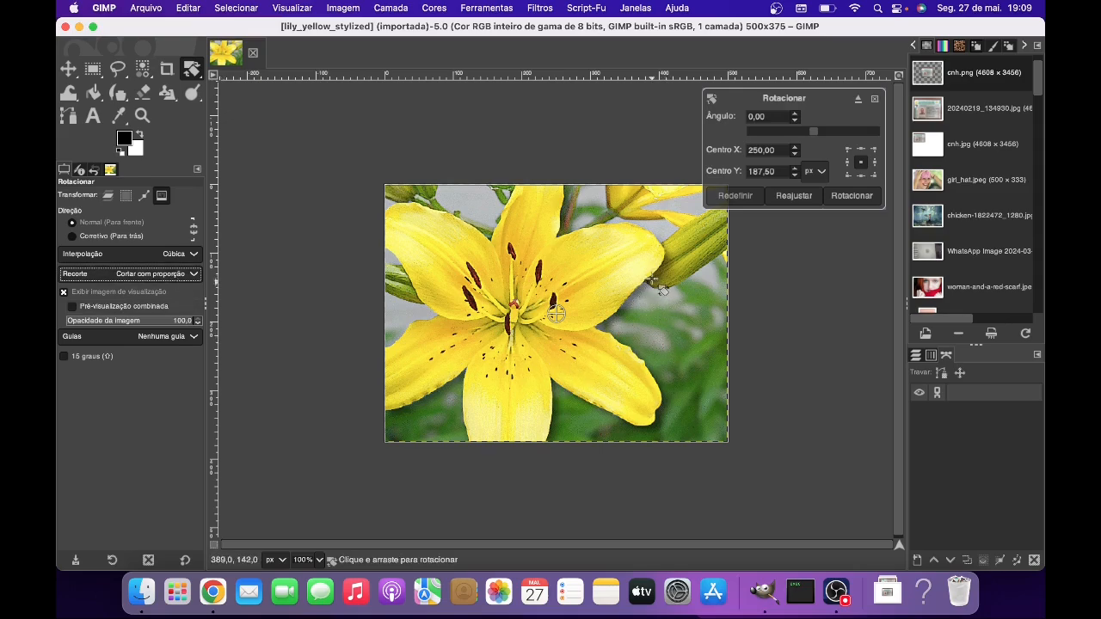
pyautogui.moveTo(658, 289); pyautogui.dragTo(603, 419)
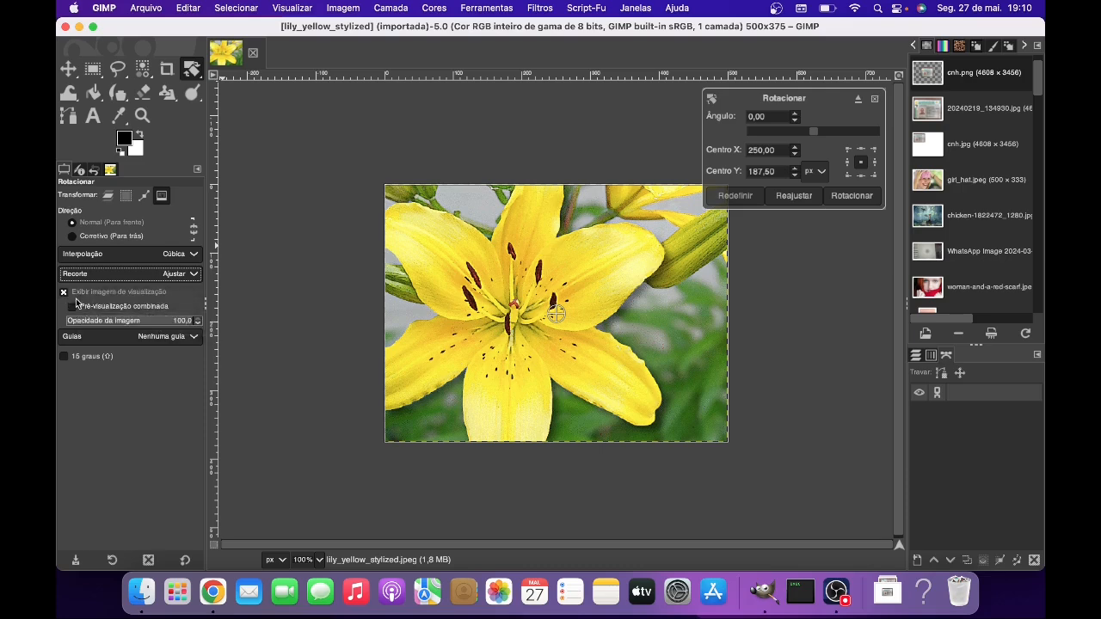
# - Try lowering the rotation preview's Opacidade da imagem to 53,5, and restore it to 100,0
pyautogui.click(63, 296)
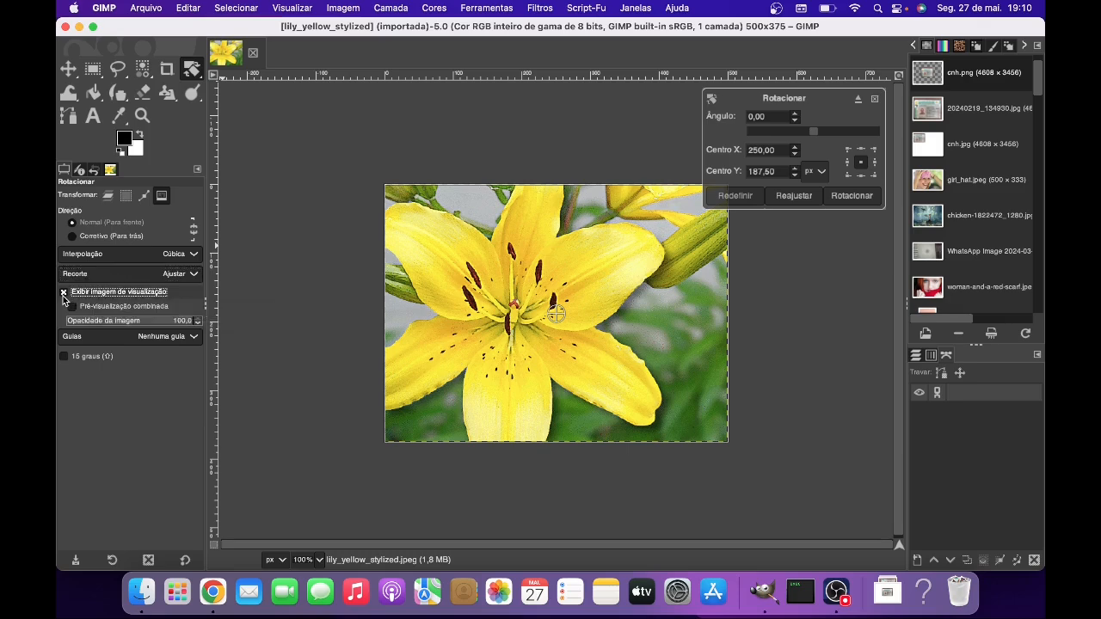
pyautogui.click(64, 294)
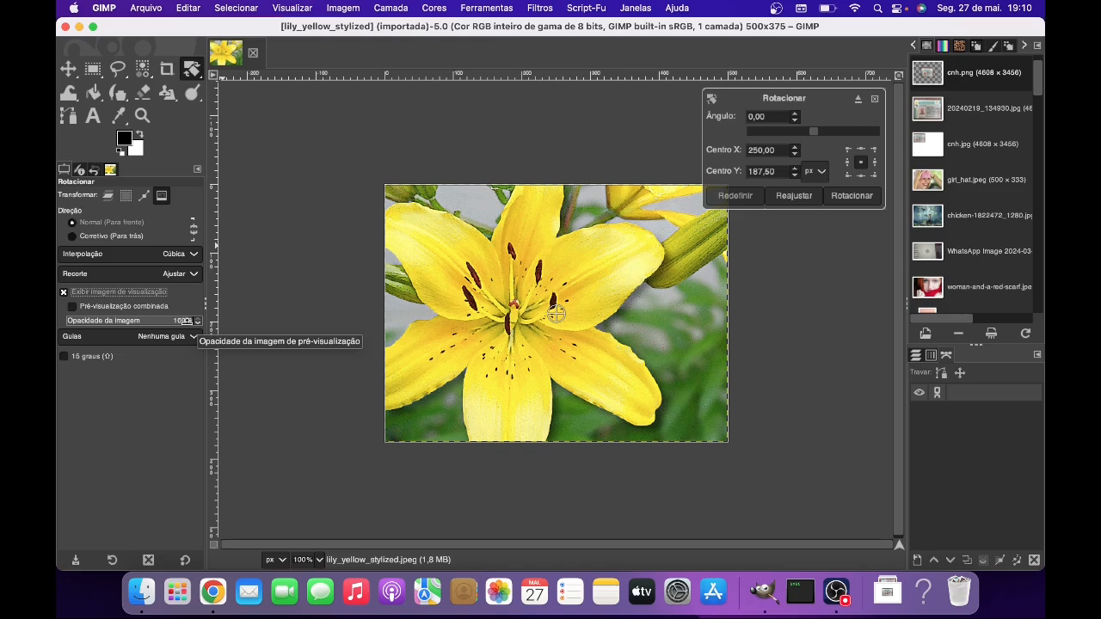
pyautogui.moveTo(187, 321); pyautogui.dragTo(182, 320)
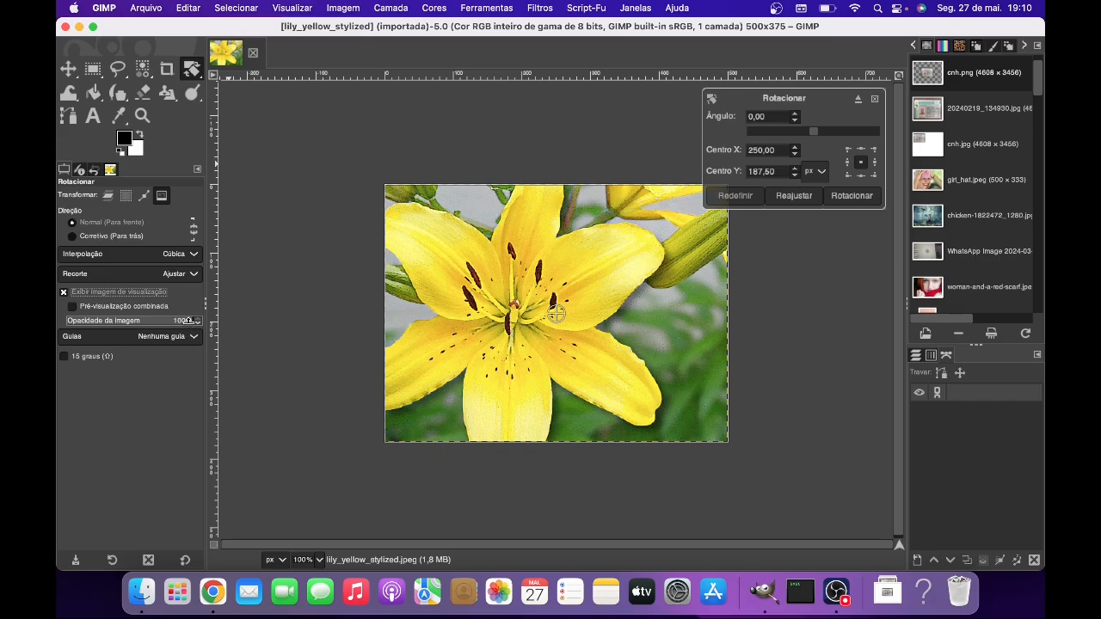
pyautogui.moveTo(186, 322); pyautogui.dragTo(135, 320)
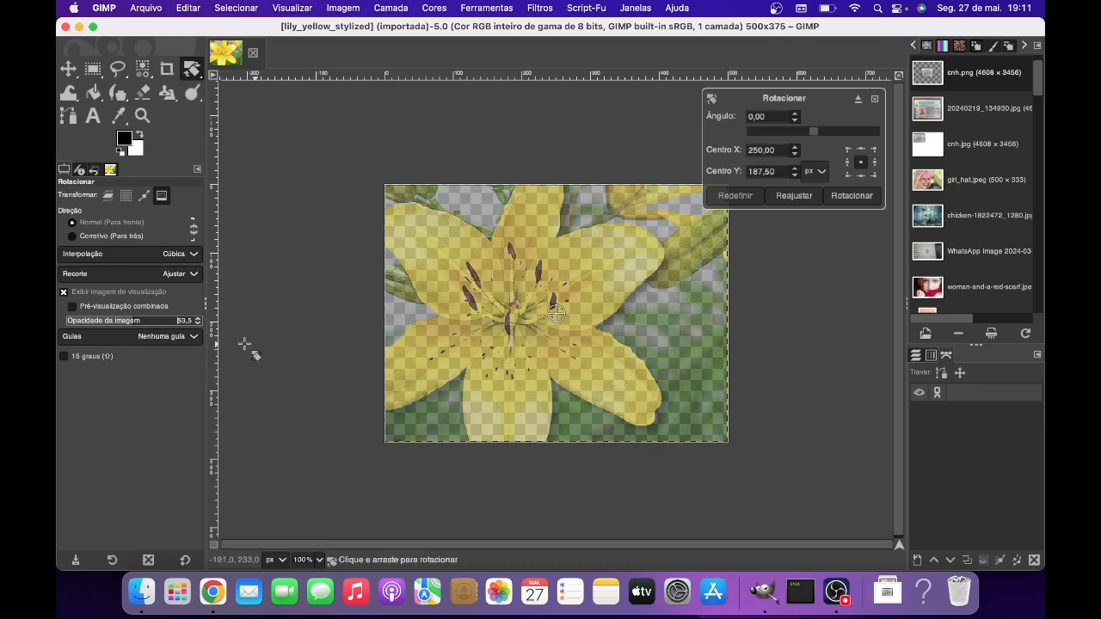
pyautogui.moveTo(138, 322); pyautogui.dragTo(211, 322)
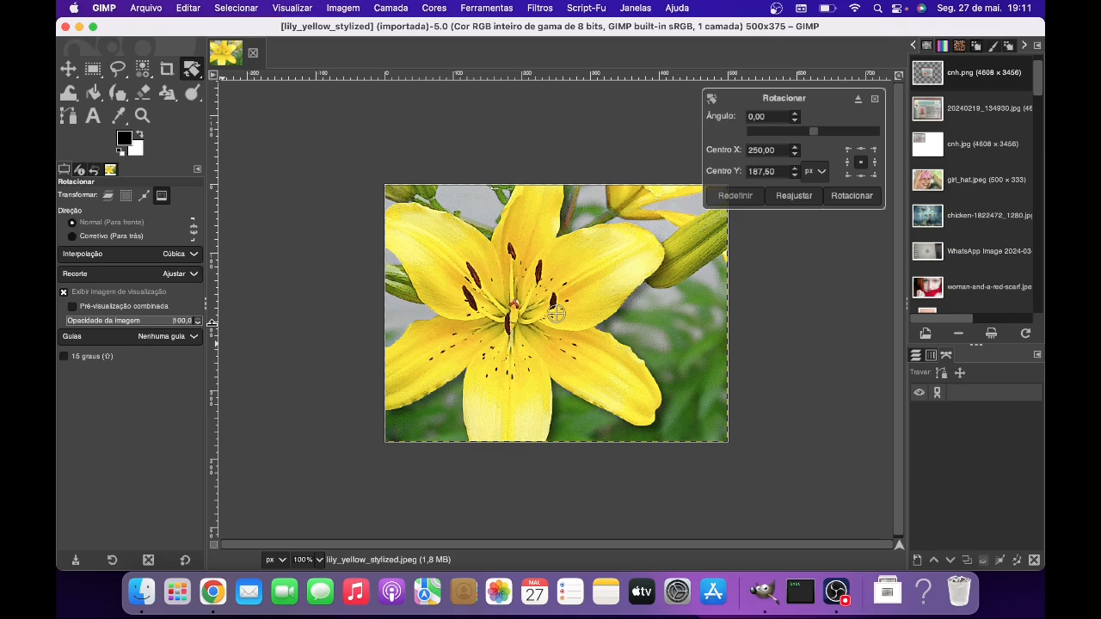
# - Try rotating the lily image about 90.4° with Exibir imagem de visualização disabled, and undo the rotation
pyautogui.click(64, 293)
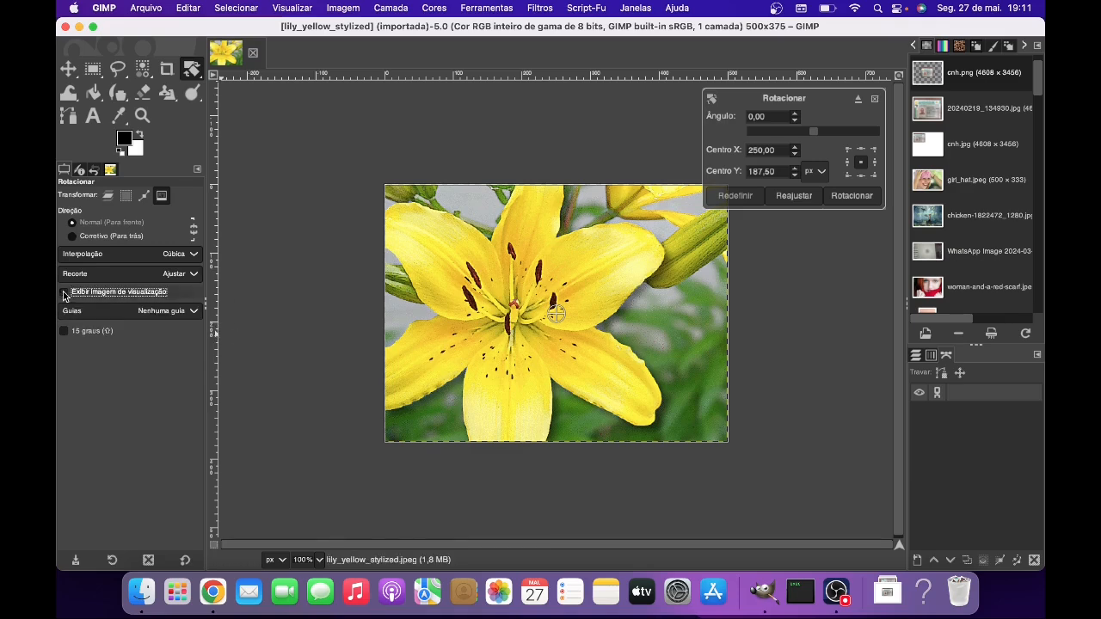
pyautogui.moveTo(724, 274); pyautogui.dragTo(599, 430)
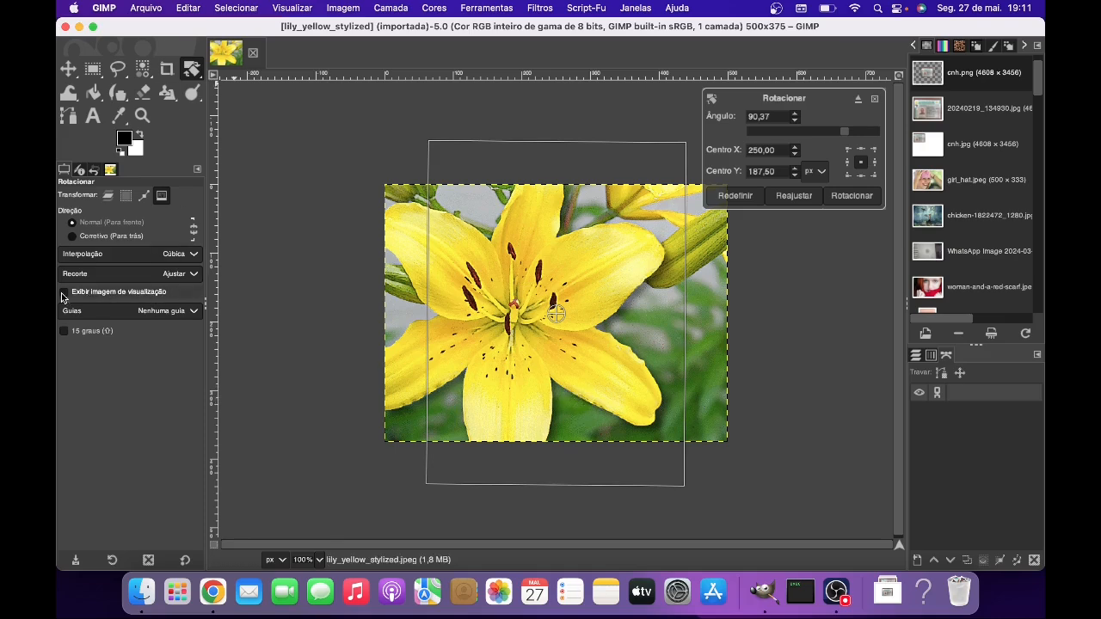
pyautogui.click(188, 8)
pyautogui.click(194, 32)
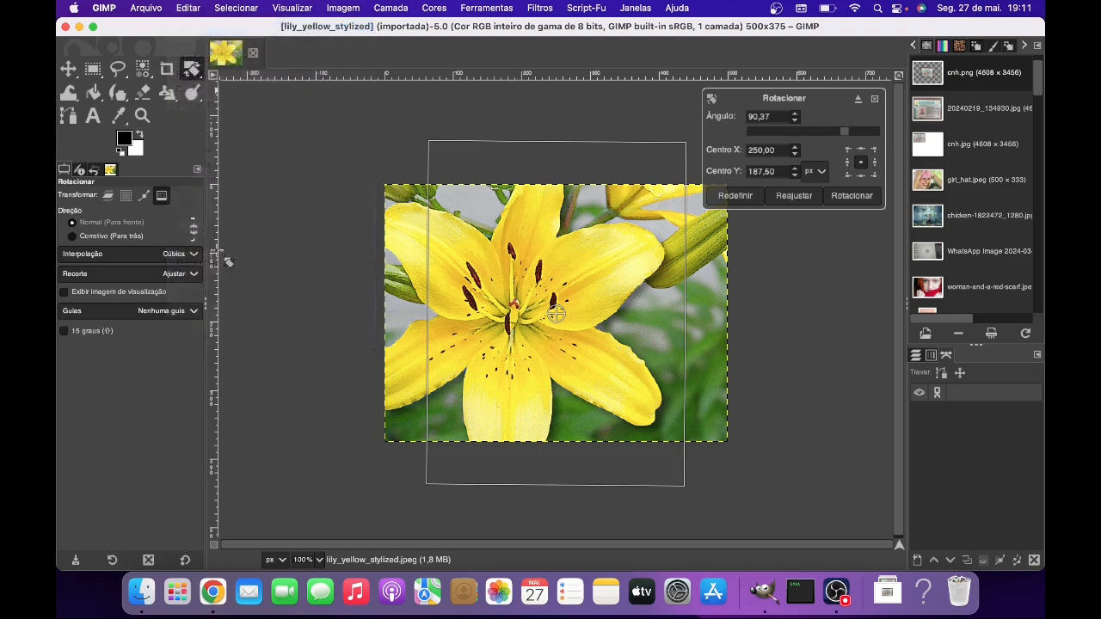
# - Re-enable Exibir imagem de visualização, try rotating the lily image about 86.5°, and undo the rotation
pyautogui.click(66, 292)
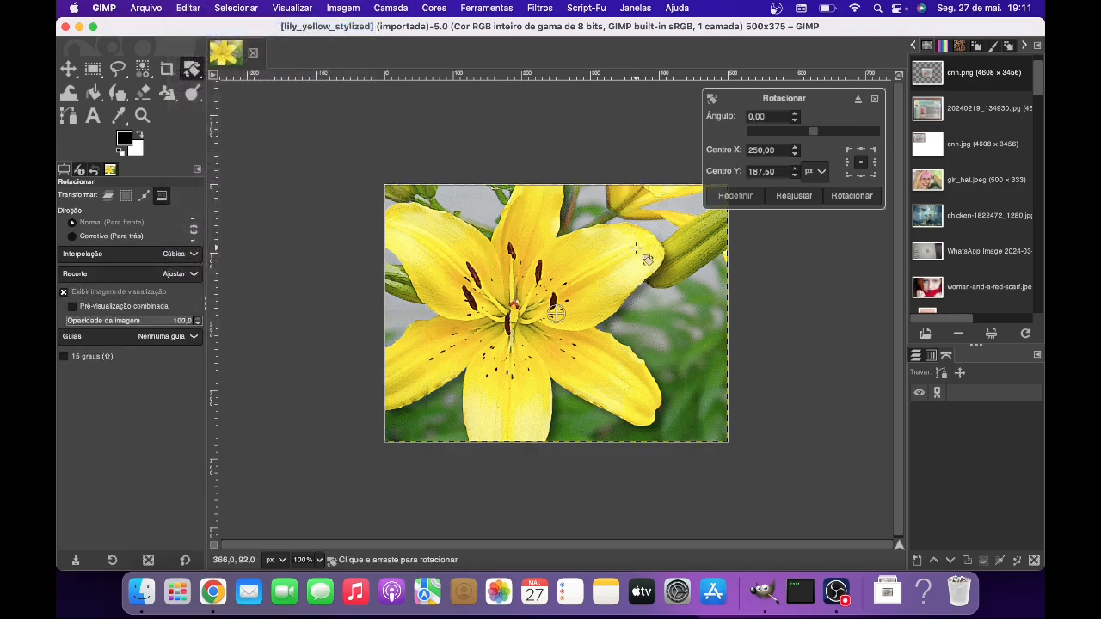
pyautogui.moveTo(637, 249); pyautogui.dragTo(627, 388)
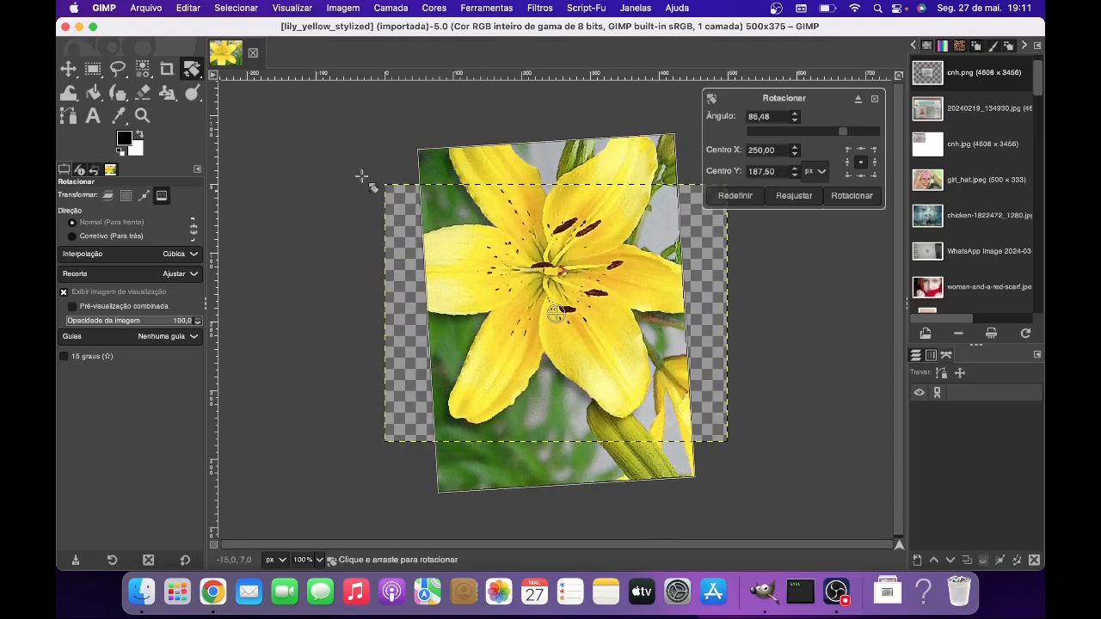
pyautogui.click(187, 7)
pyautogui.click(215, 31)
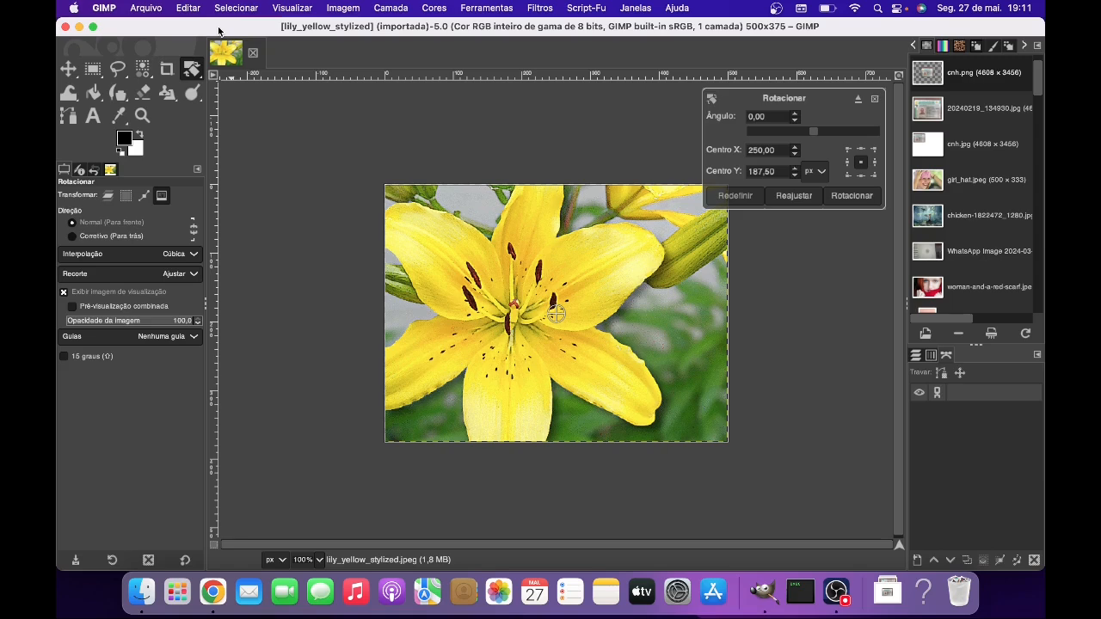
# - Enable Pré-visualização combinada and add a 500 × 375 px layer filled with the foreground color at 81,1 opacity
pyautogui.click(73, 309)
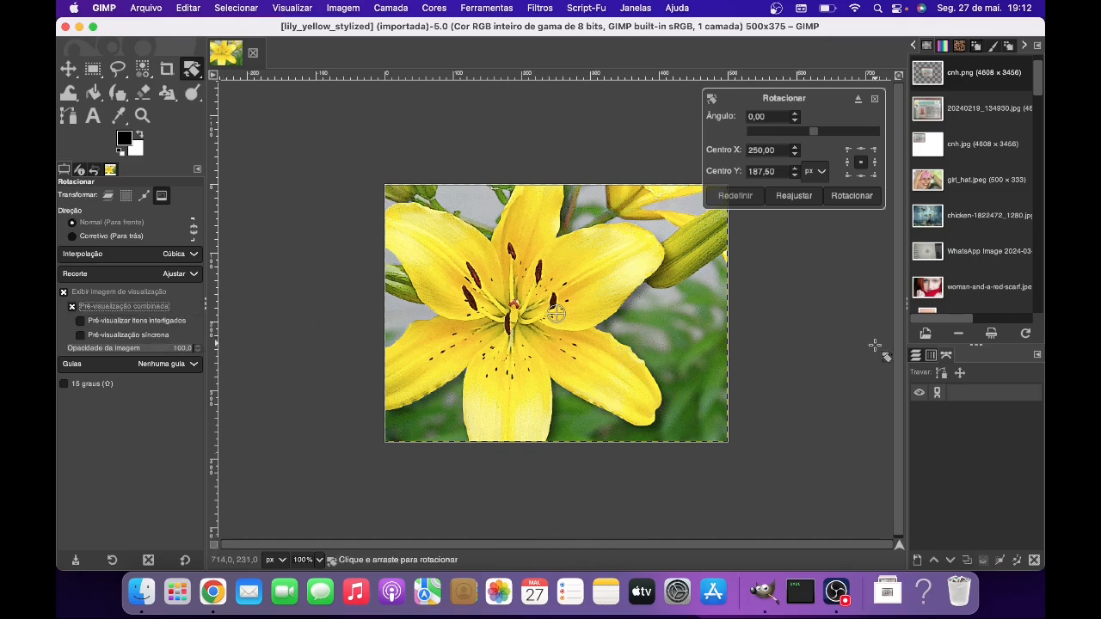
pyautogui.click(917, 357)
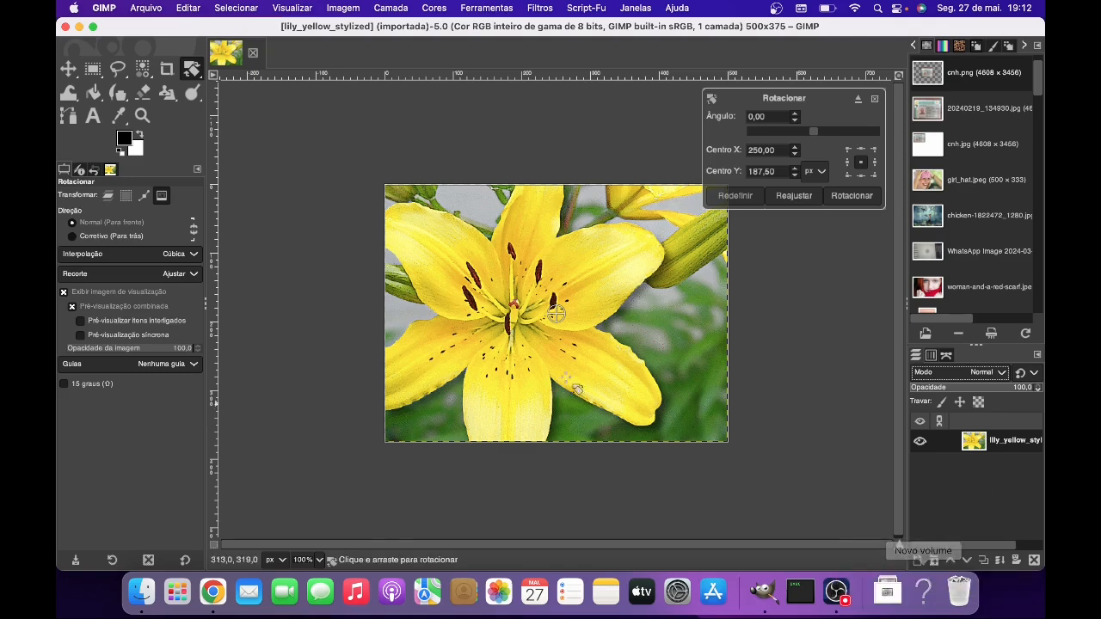
pyautogui.click(919, 560)
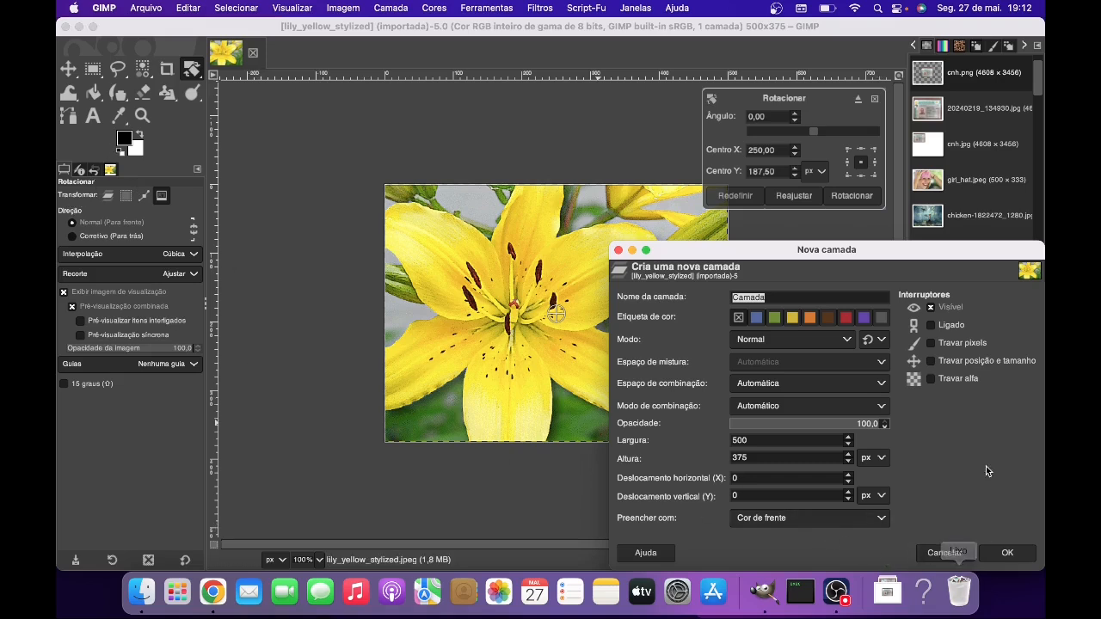
pyautogui.click(1018, 554)
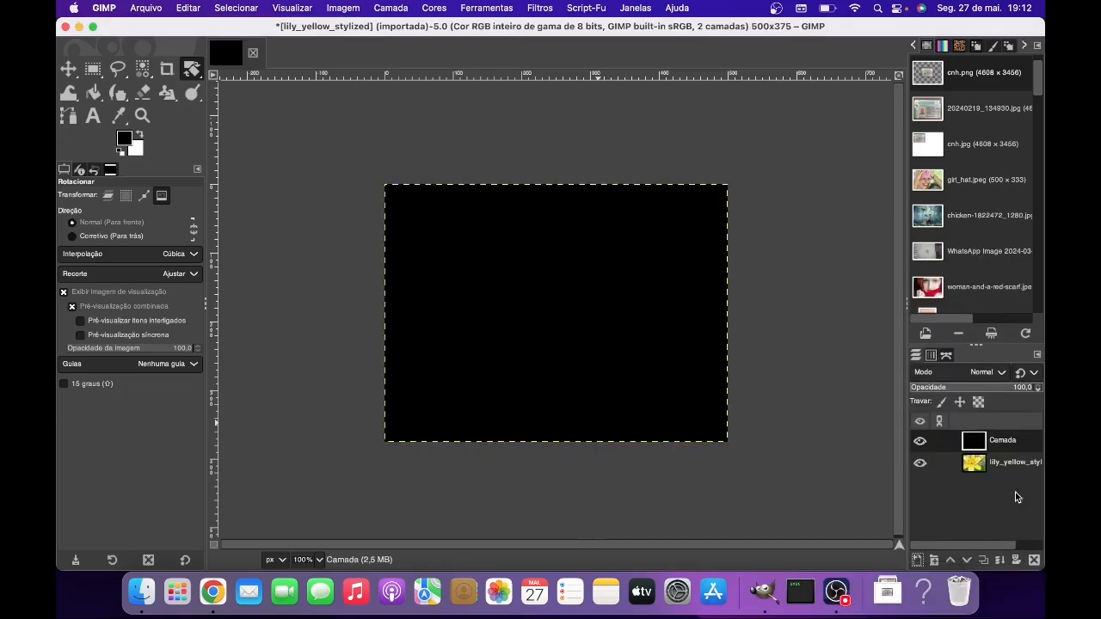
pyautogui.moveTo(1024, 388); pyautogui.dragTo(1010, 388)
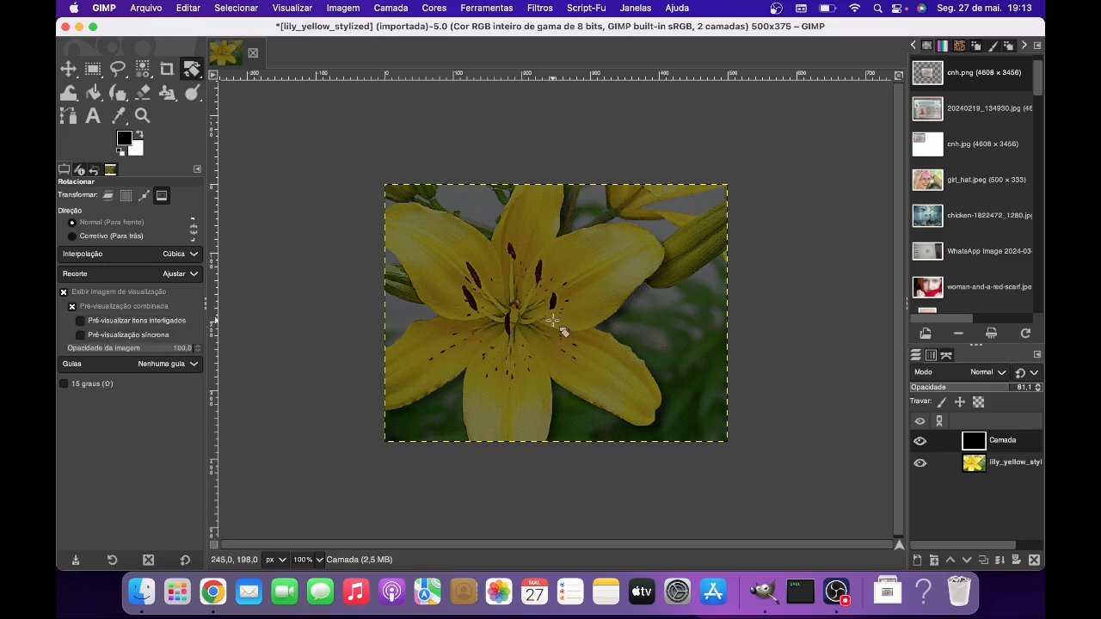
# - Try rotating only the new black layer about 27.9° over the lily, and undo the rotation steps
pyautogui.moveTo(702, 290); pyautogui.dragTo(680, 356)
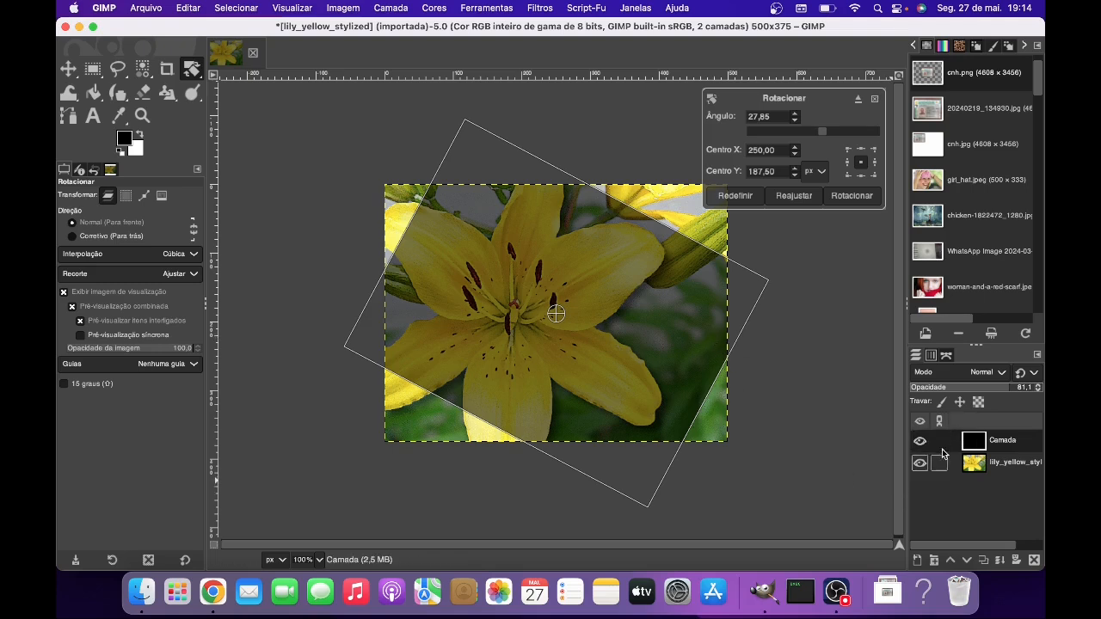
pyautogui.click(187, 13)
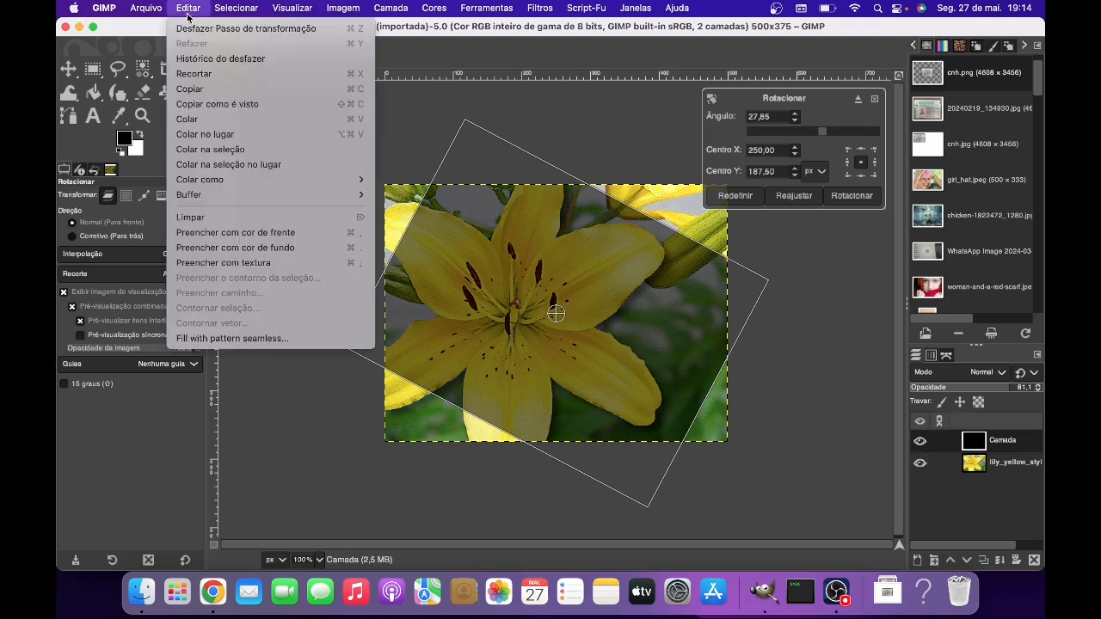
pyautogui.click(195, 29)
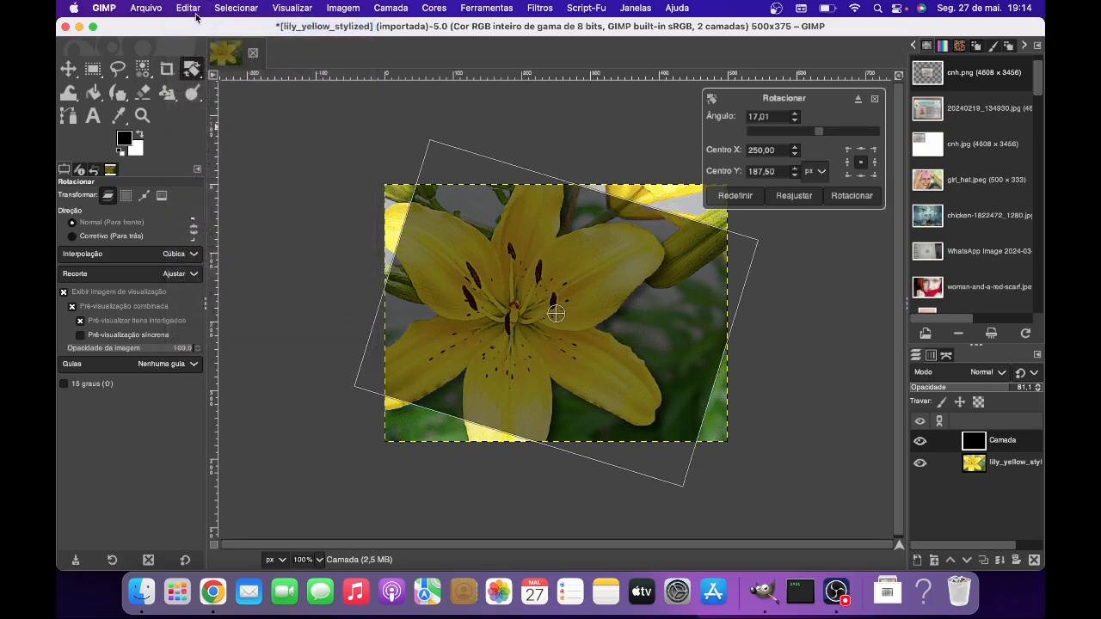
pyautogui.click(194, 12)
pyautogui.click(195, 29)
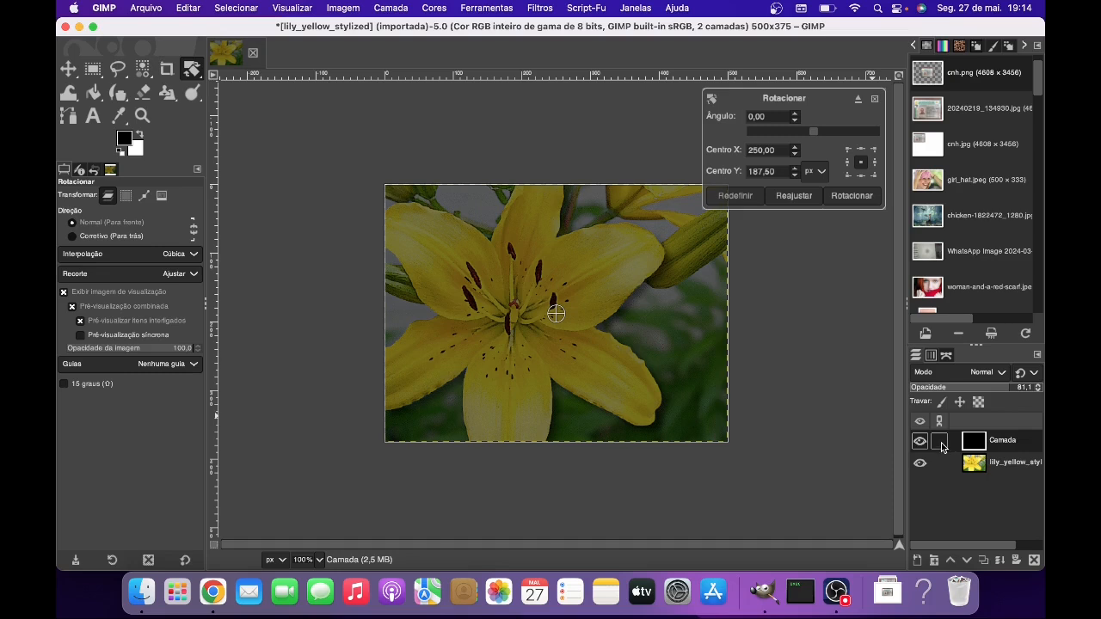
# - Link the black layer with the lily layer, try rotating them together about 23.9°, and undo the rotation
pyautogui.click(940, 465)
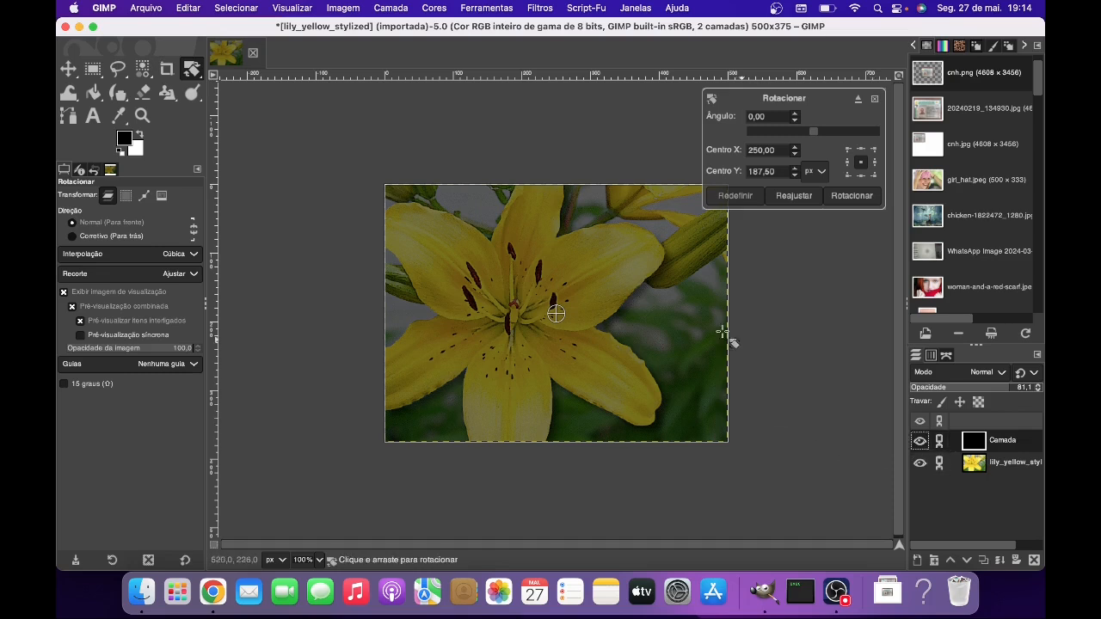
pyautogui.moveTo(706, 294); pyautogui.dragTo(977, 427)
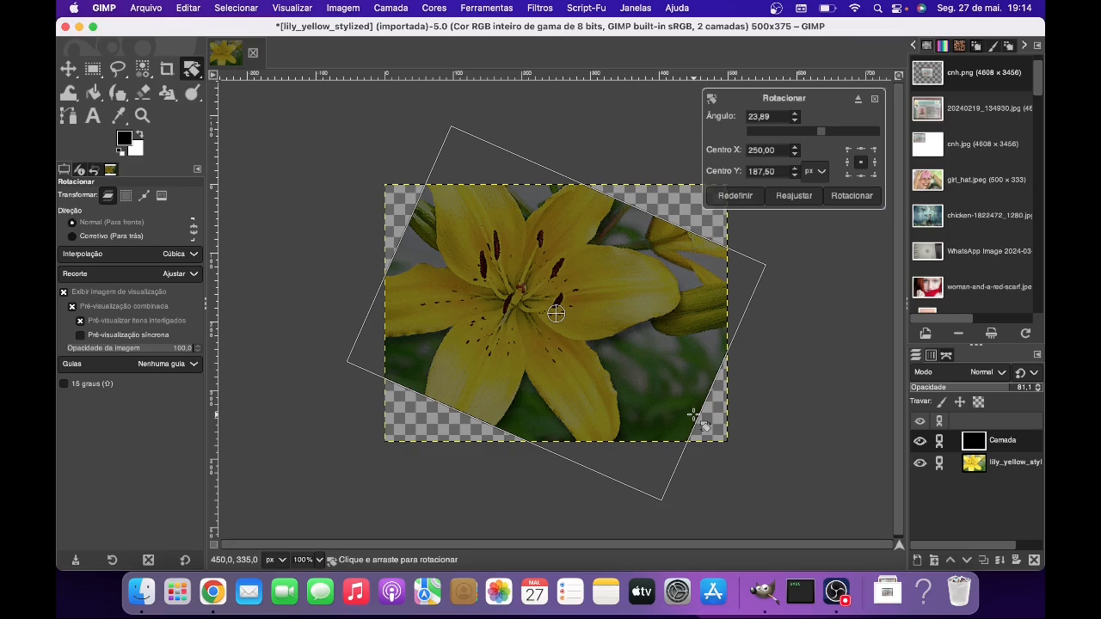
pyautogui.click(194, 10)
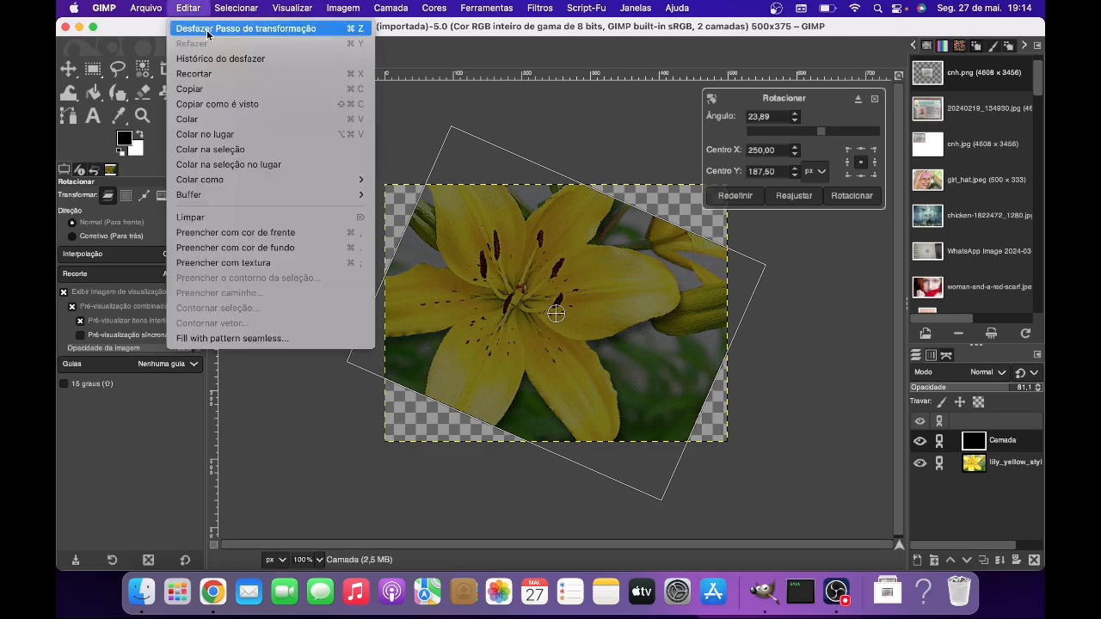
pyautogui.click(207, 32)
pyautogui.click(198, 11)
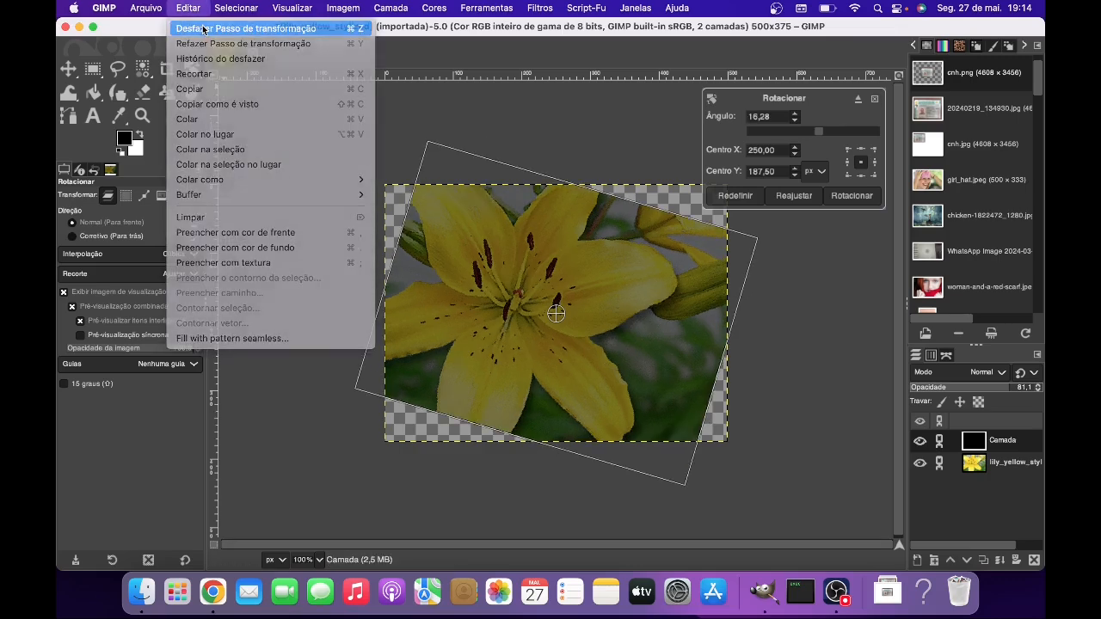
pyautogui.click(204, 30)
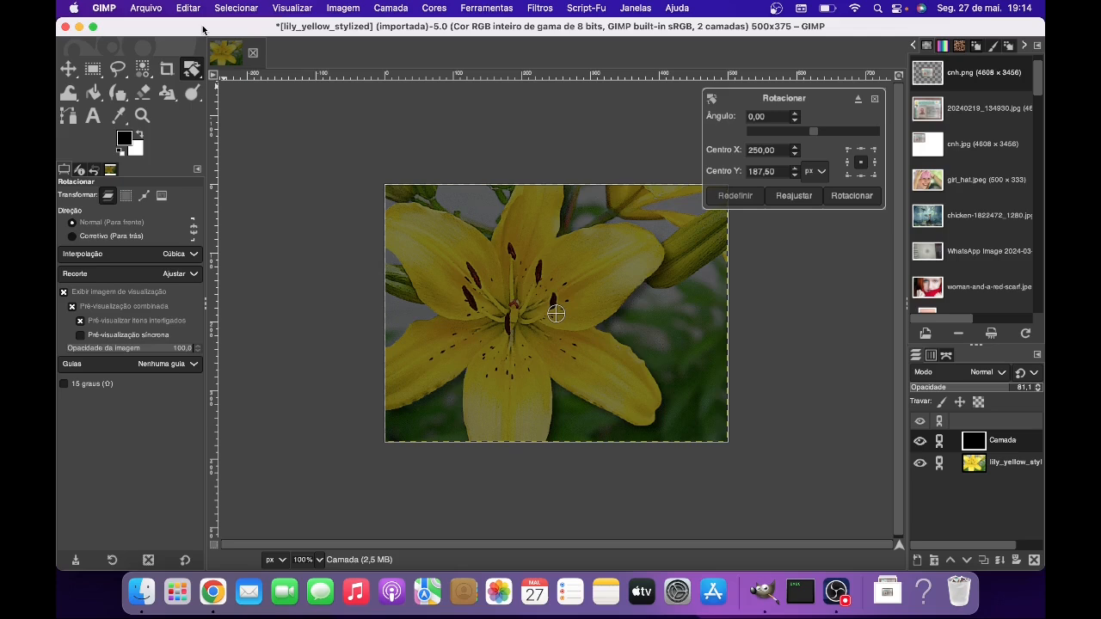
# - Try rotating the linked layers about 14.4° with Pré-visualizar itens interligados disabled, and undo the rotation
pyautogui.click(80, 325)
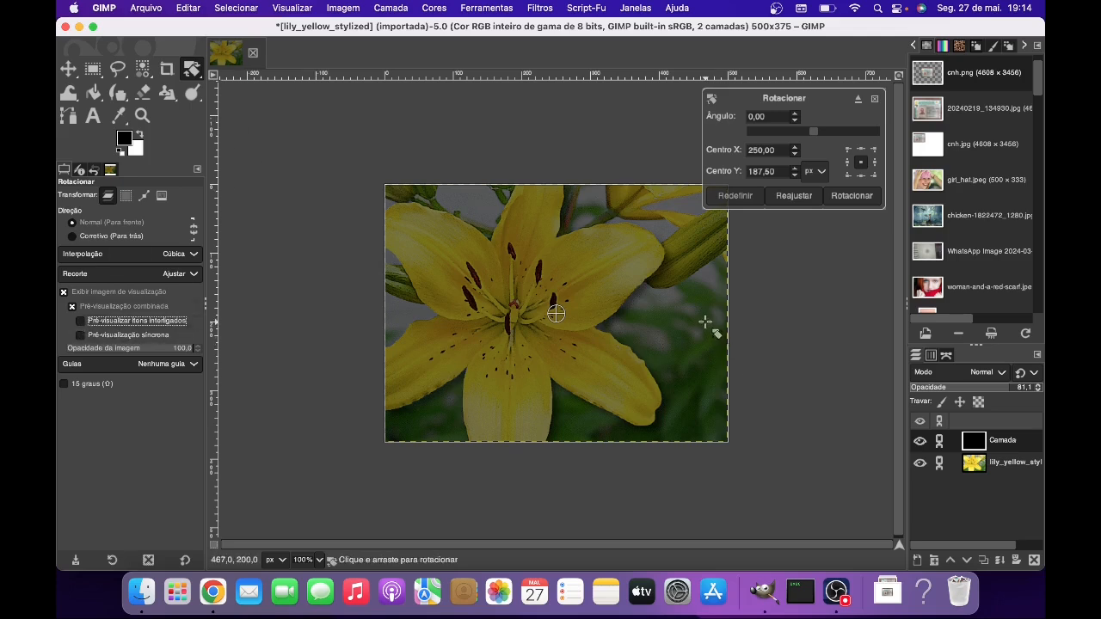
pyautogui.moveTo(705, 321); pyautogui.dragTo(698, 359)
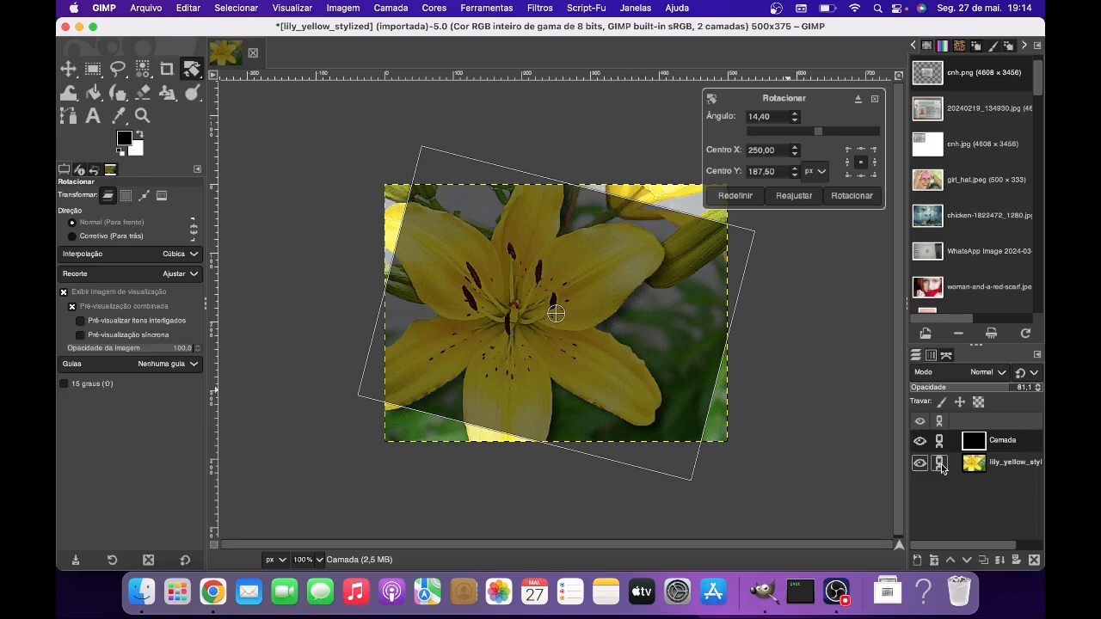
pyautogui.click(192, 9)
pyautogui.click(233, 29)
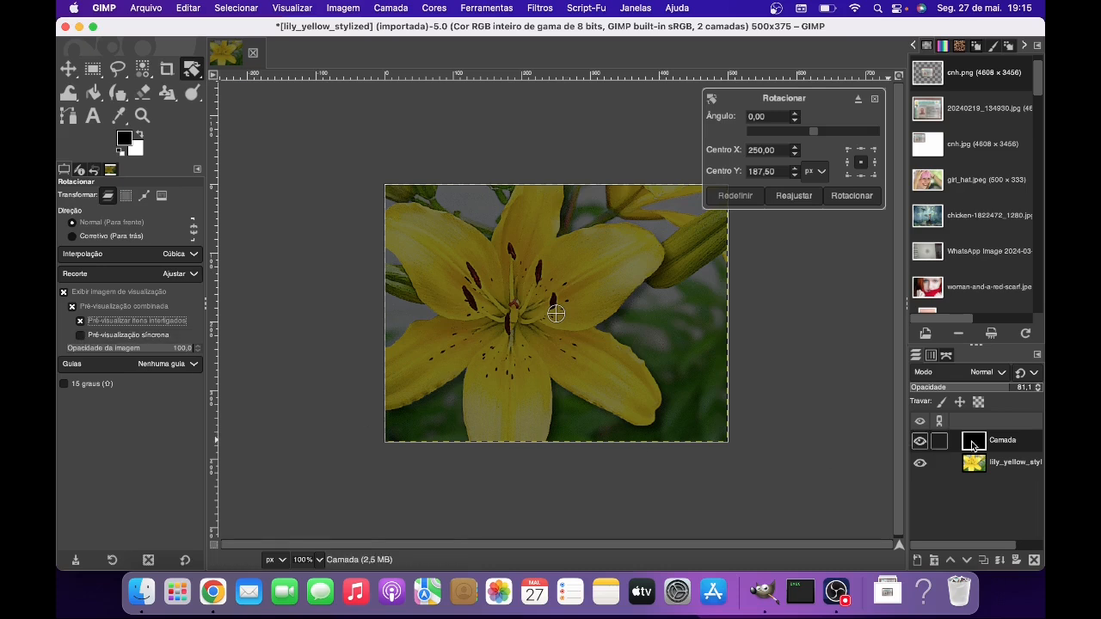
# - Link both layers and, with Pré-visualização síncrona enabled, rotate them to about 53.8° and back to about 0.3°
pyautogui.click(940, 441)
pyautogui.click(939, 463)
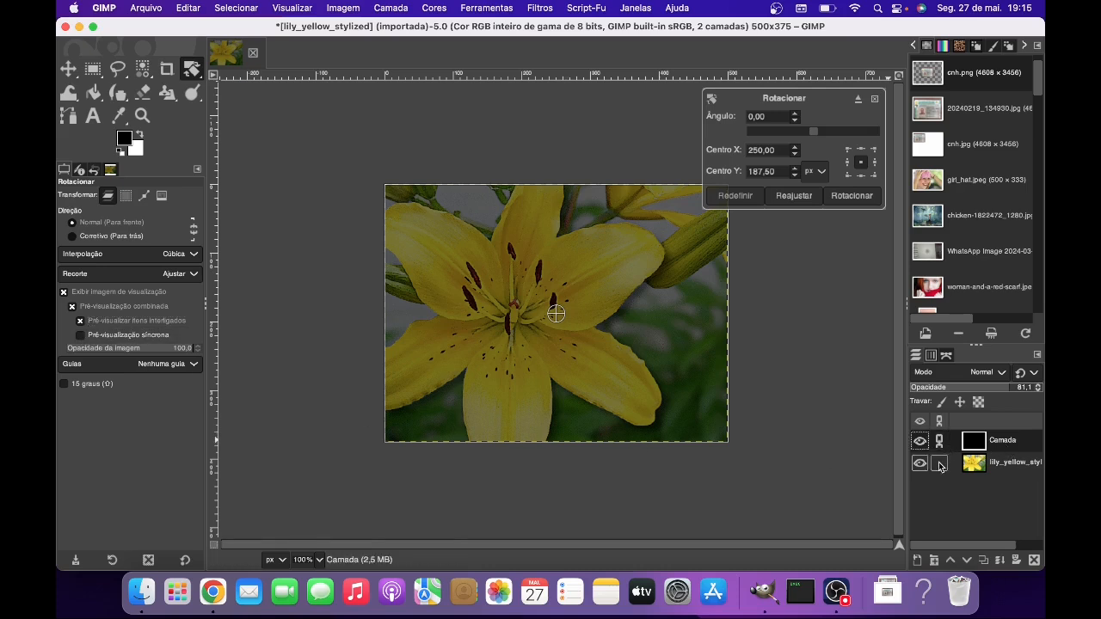
pyautogui.click(80, 335)
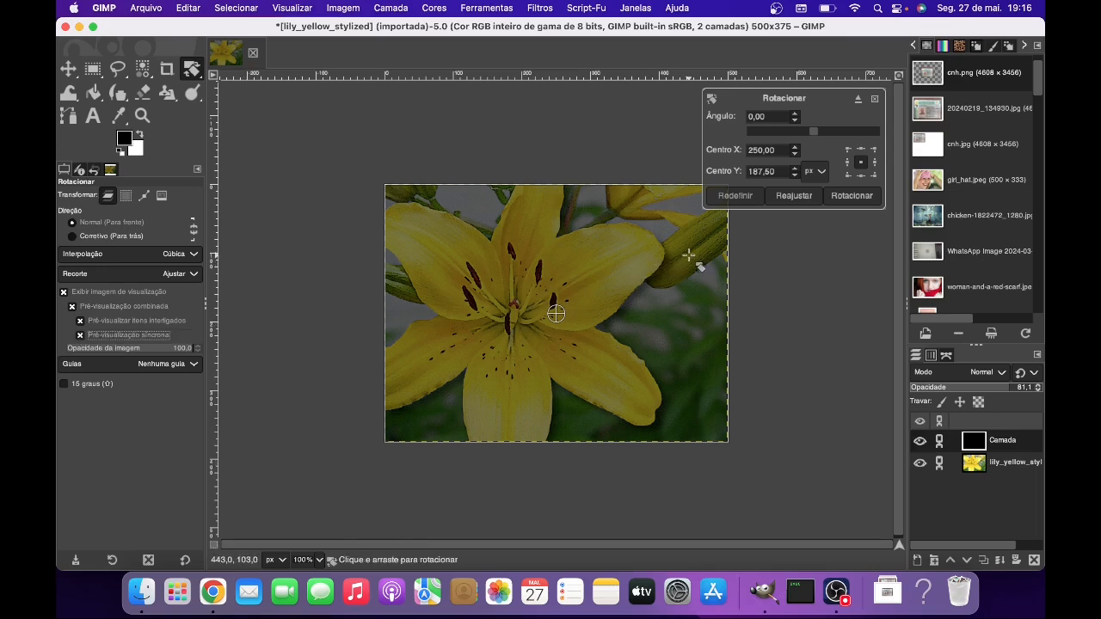
pyautogui.moveTo(688, 255); pyautogui.dragTo(658, 372)
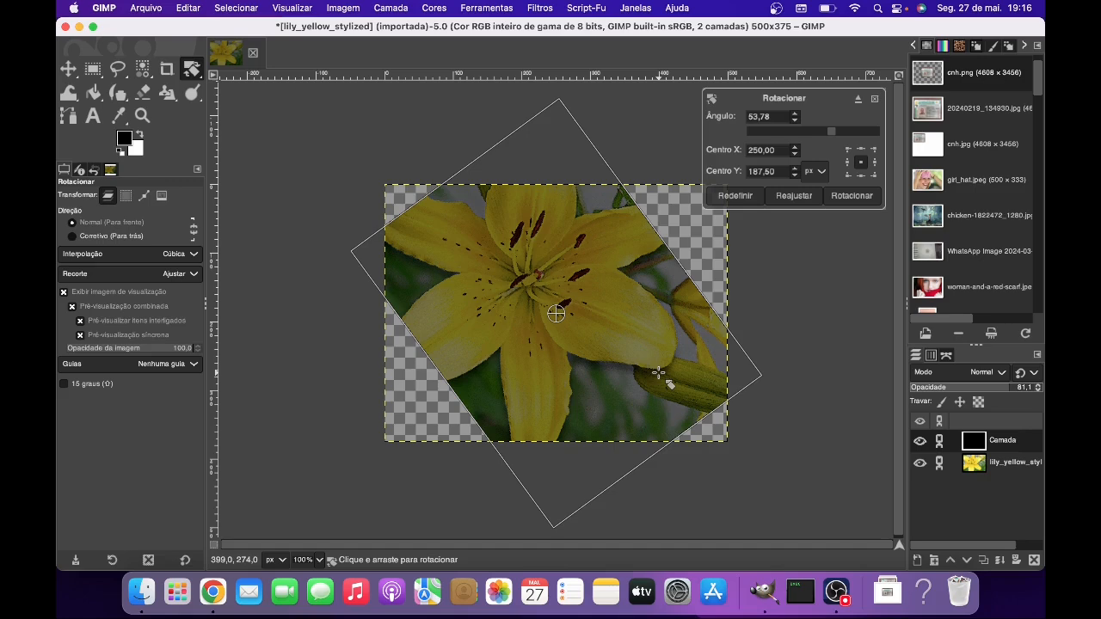
pyautogui.moveTo(658, 372); pyautogui.dragTo(701, 261)
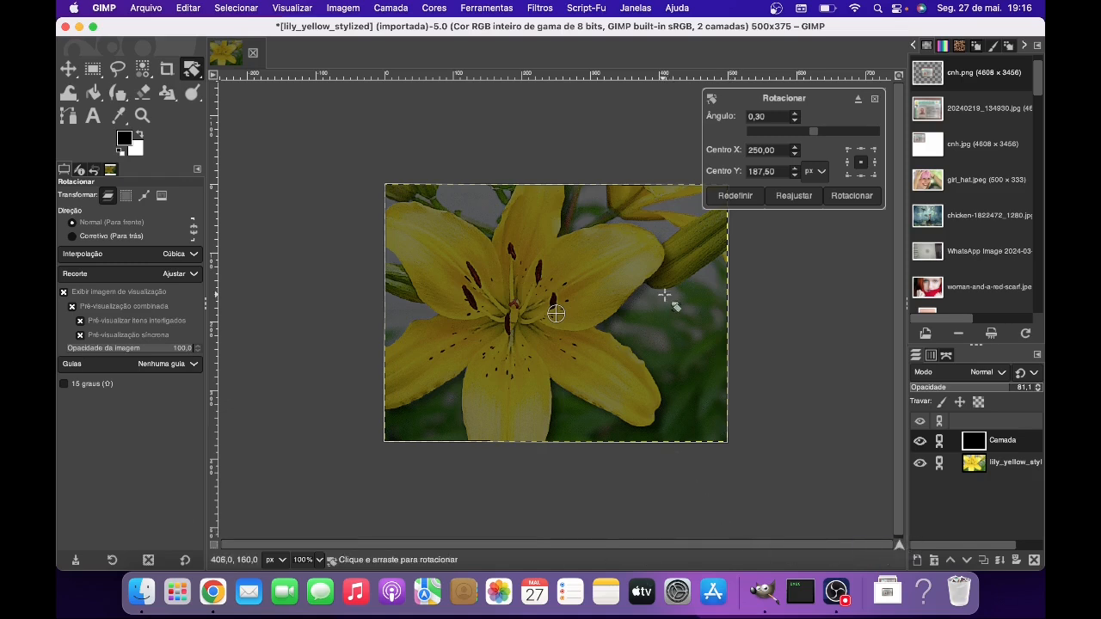
# - Disable Pré-visualização síncrona, try rotating the linked layers to about 45.4°, and undo that rotation
pyautogui.click(81, 338)
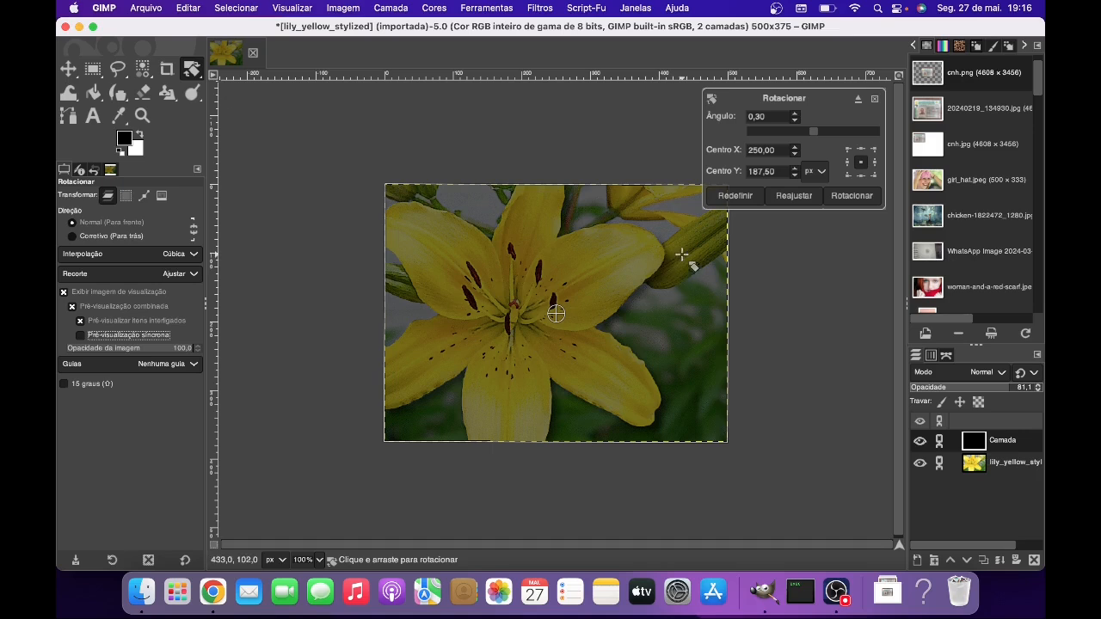
pyautogui.moveTo(683, 253); pyautogui.dragTo(665, 353)
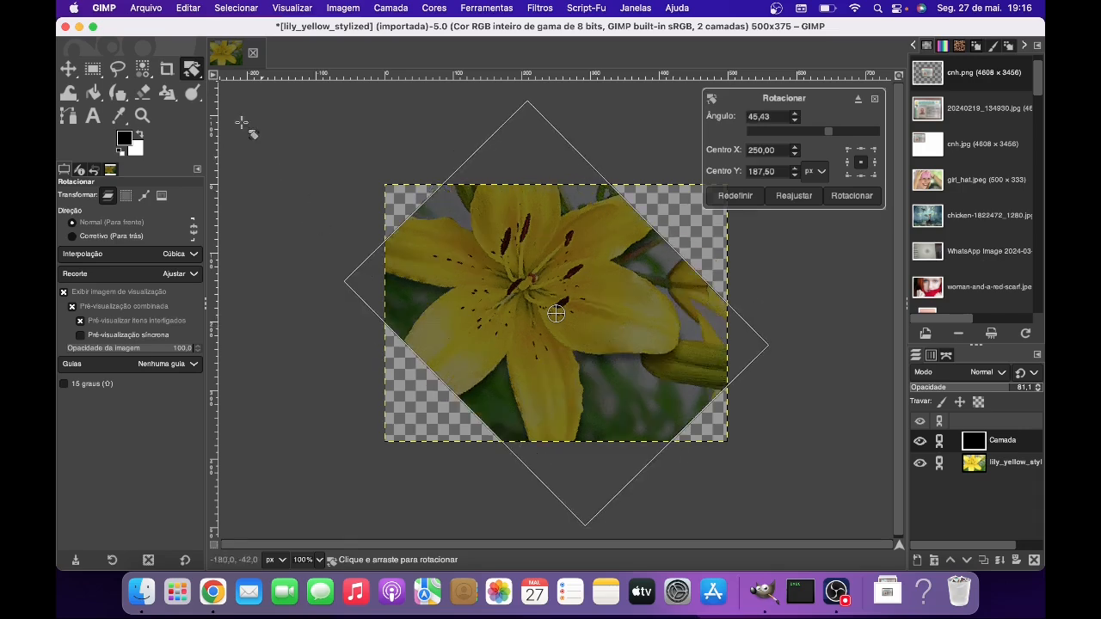
pyautogui.click(188, 8)
pyautogui.click(199, 30)
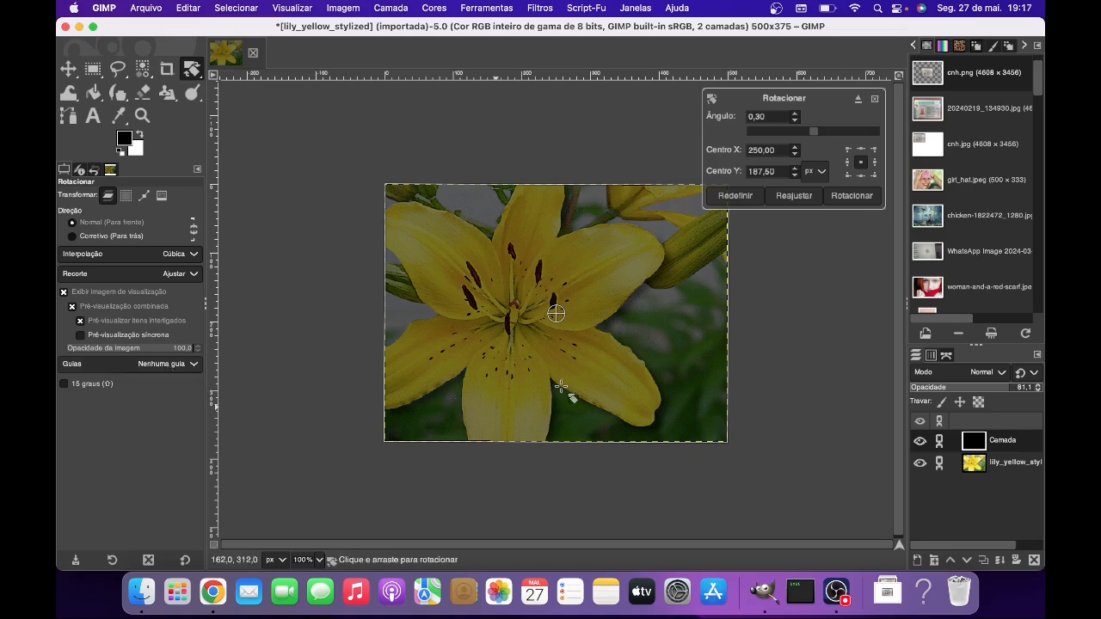
# - Try the Linhas centrais, Regra dos terços and Regra dos quintos guides on the rotation preview
pyautogui.click(193, 366)
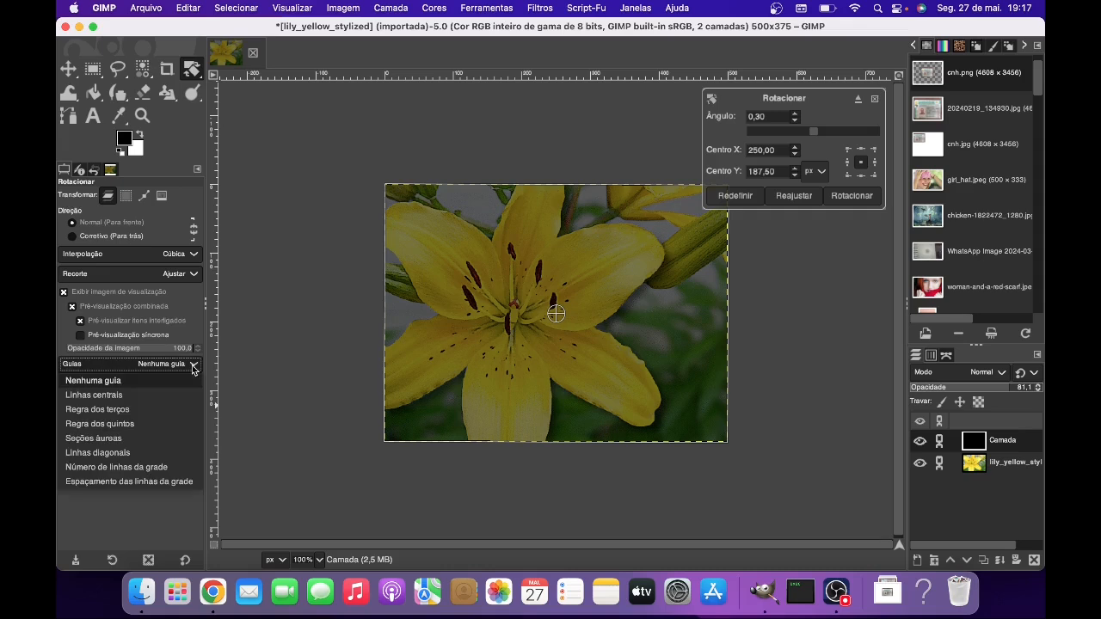
pyautogui.click(126, 398)
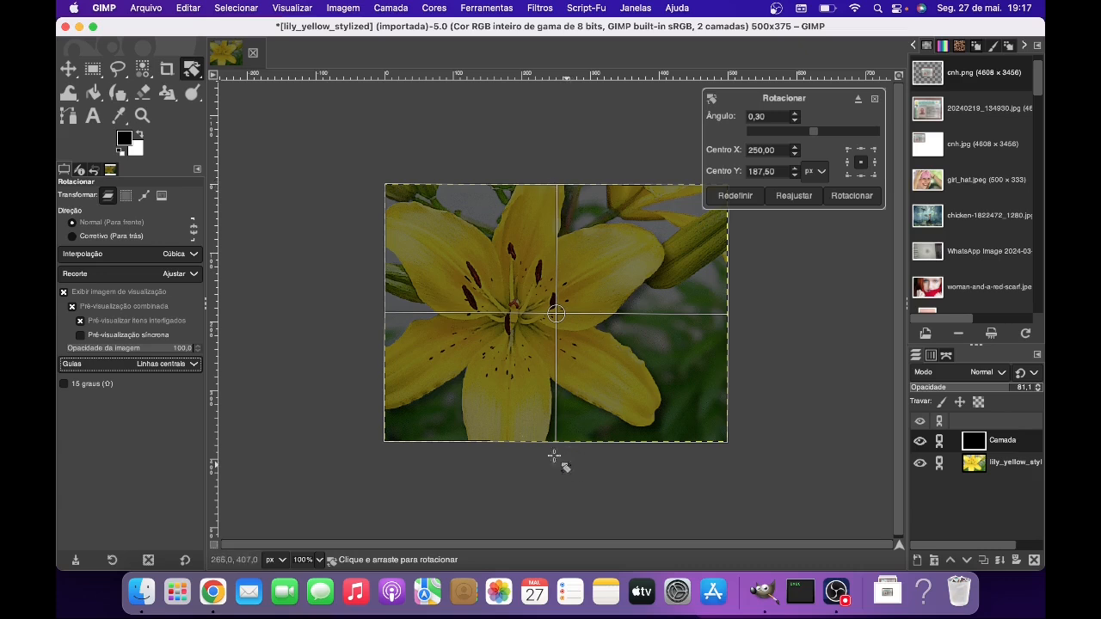
pyautogui.click(191, 365)
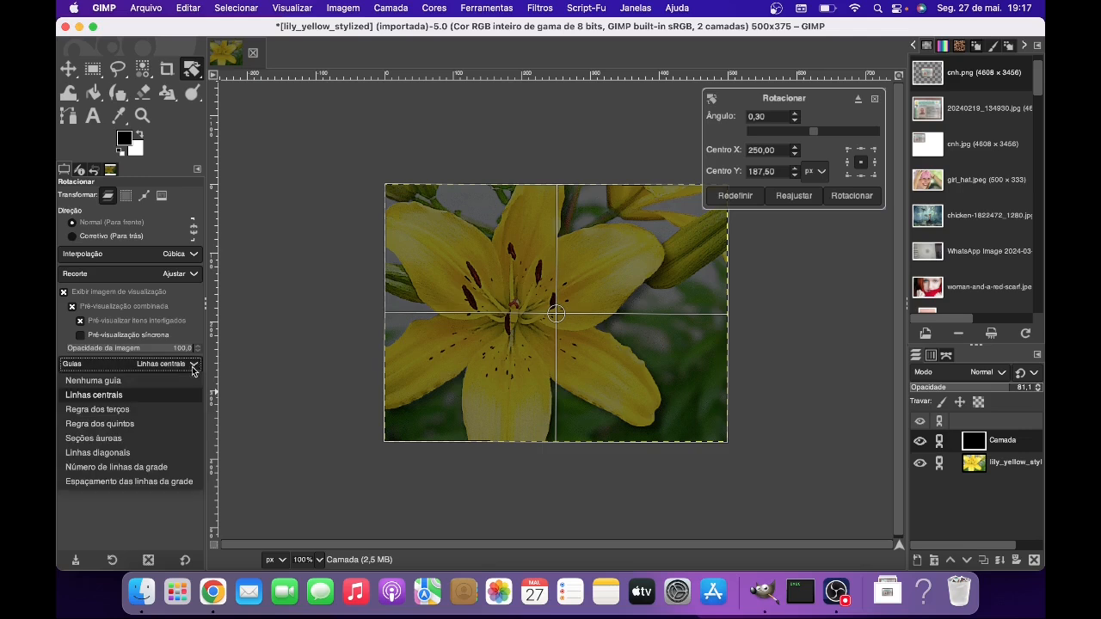
pyautogui.click(143, 408)
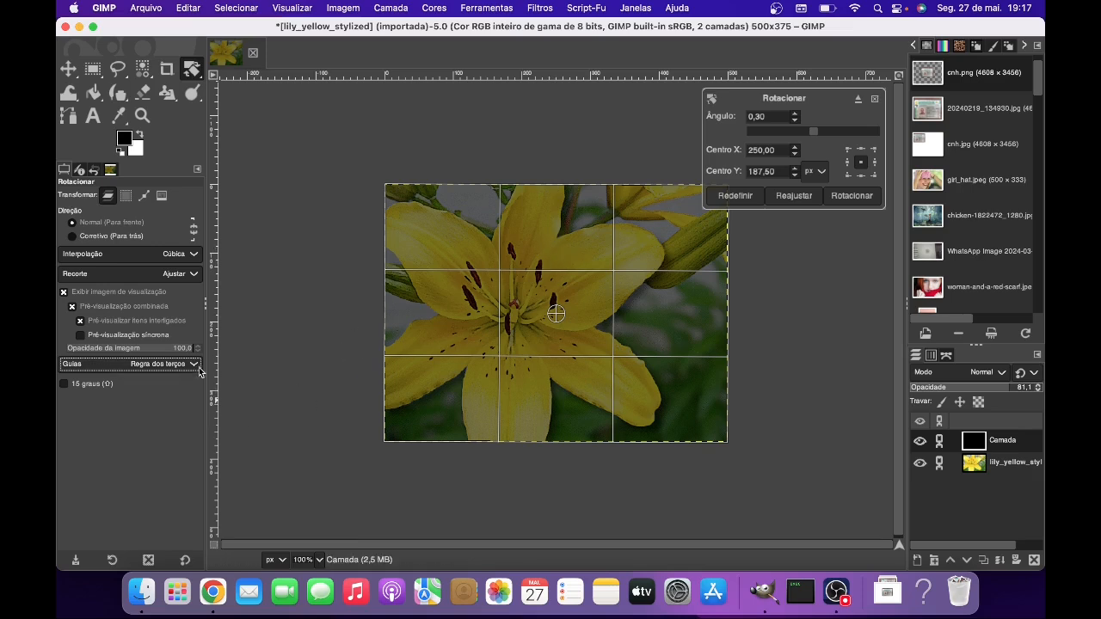
pyautogui.click(159, 365)
pyautogui.click(132, 427)
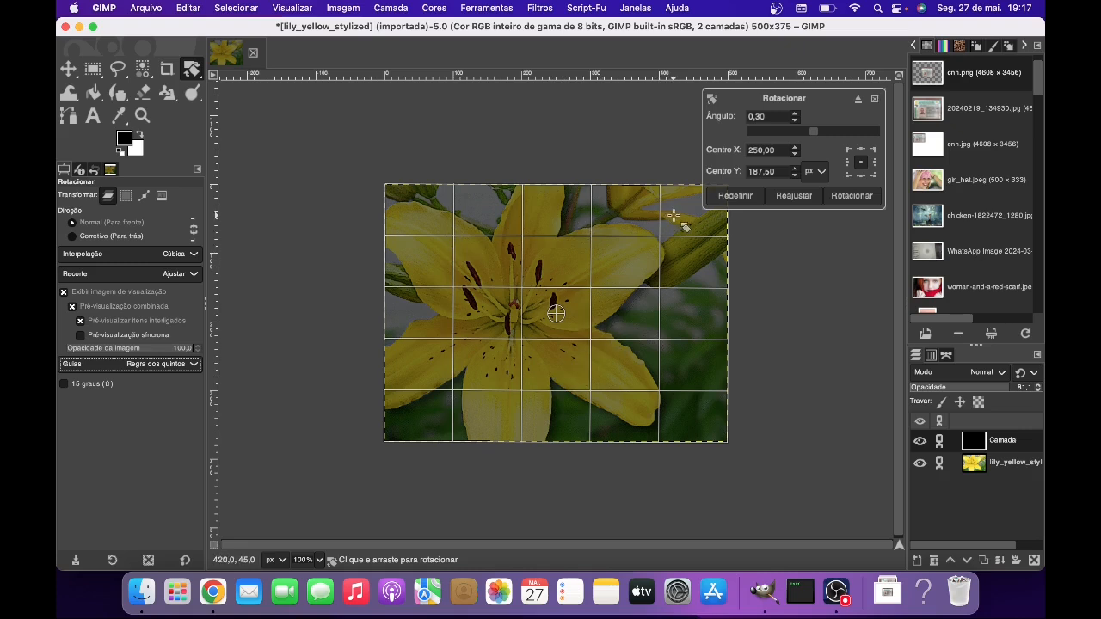
# - Try the Seções áureas and Linhas diagonais guides on the rotation preview
pyautogui.click(193, 364)
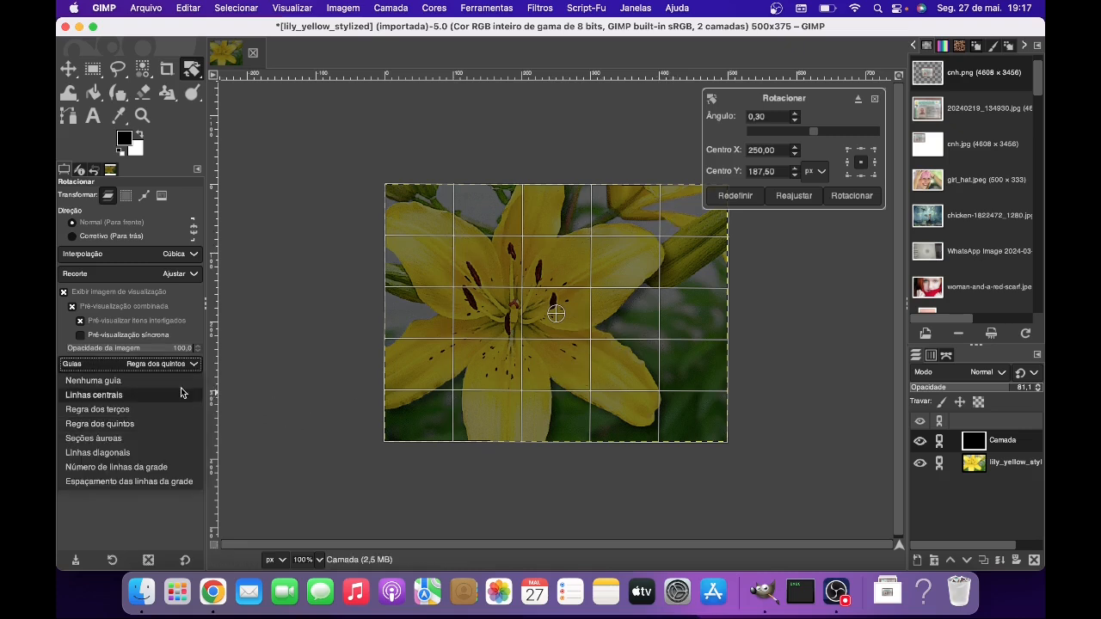
pyautogui.click(128, 439)
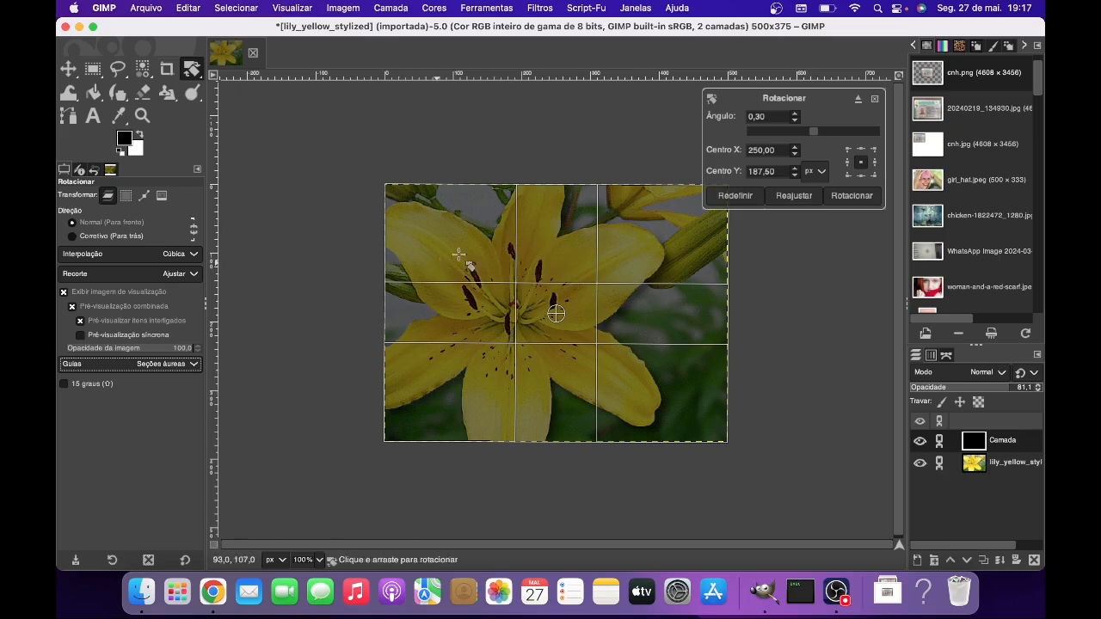
pyautogui.click(193, 364)
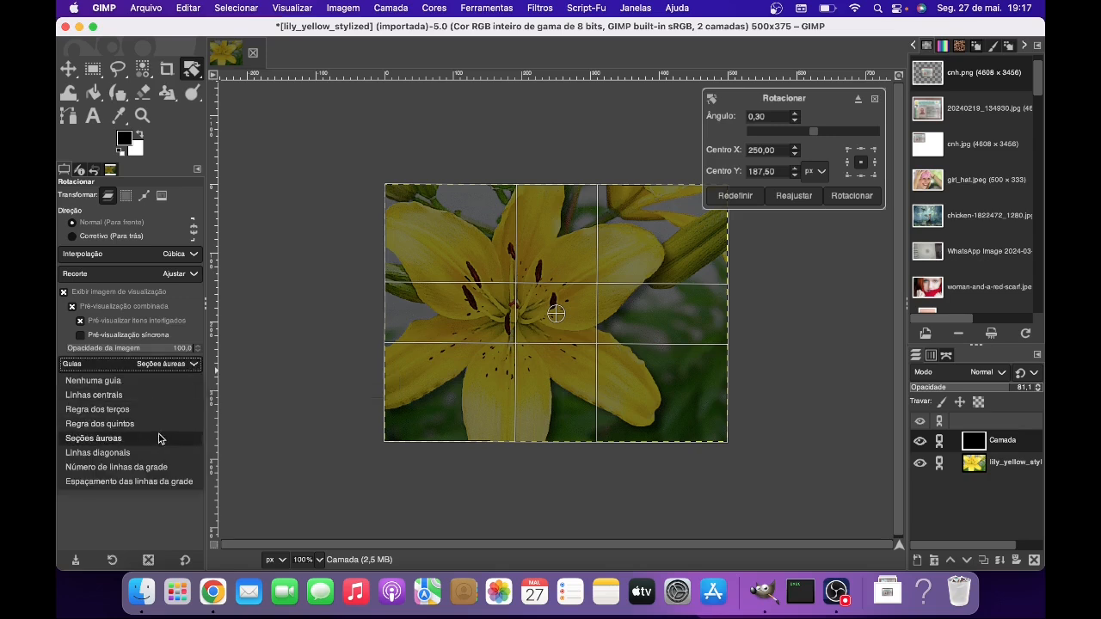
pyautogui.click(140, 452)
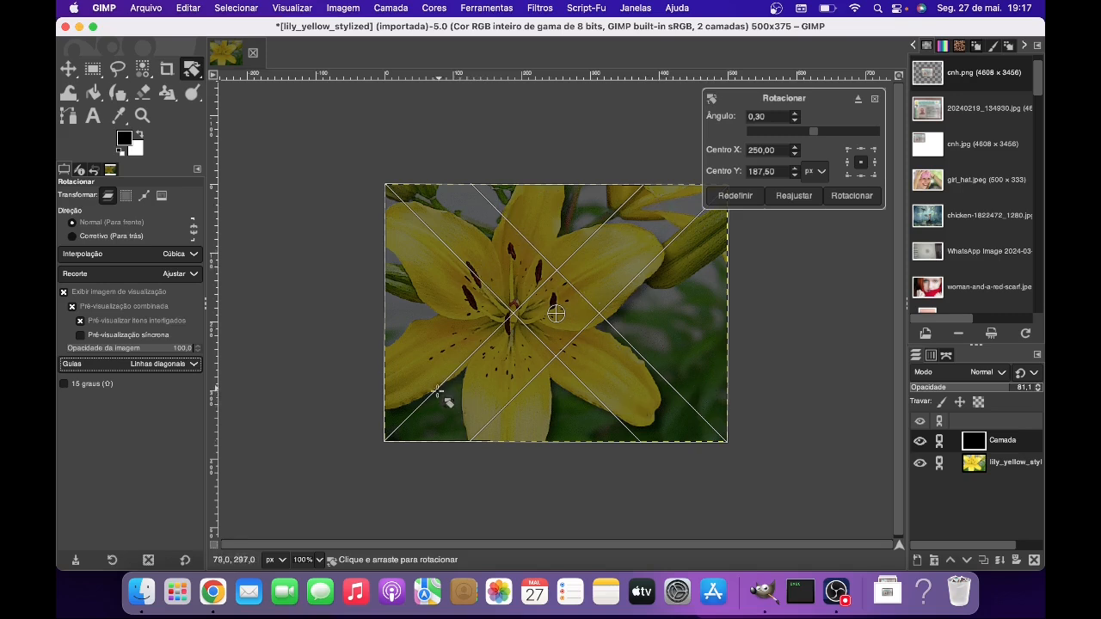
# - Switch the guides to Número de linhas da grade and try reducing the number of lines to 10
pyautogui.click(172, 364)
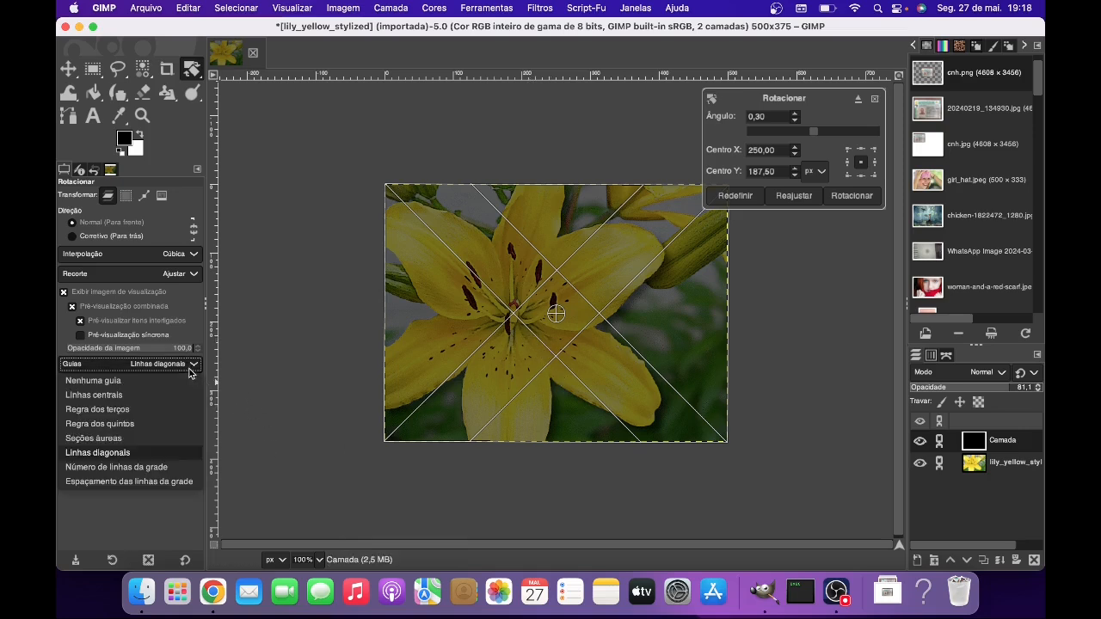
pyautogui.click(148, 470)
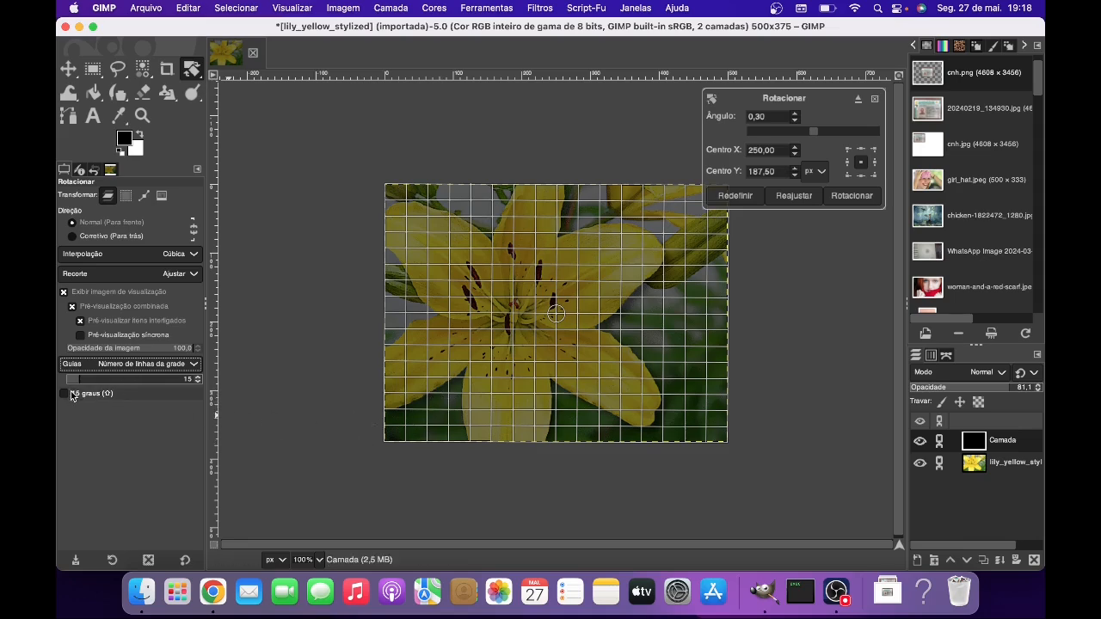
pyautogui.moveTo(77, 380)
pyautogui.mouseDown()
pyautogui.moveTo(144, 381)
pyautogui.moveTo(73, 381)
pyautogui.moveTo(75, 393)
pyautogui.mouseUp()
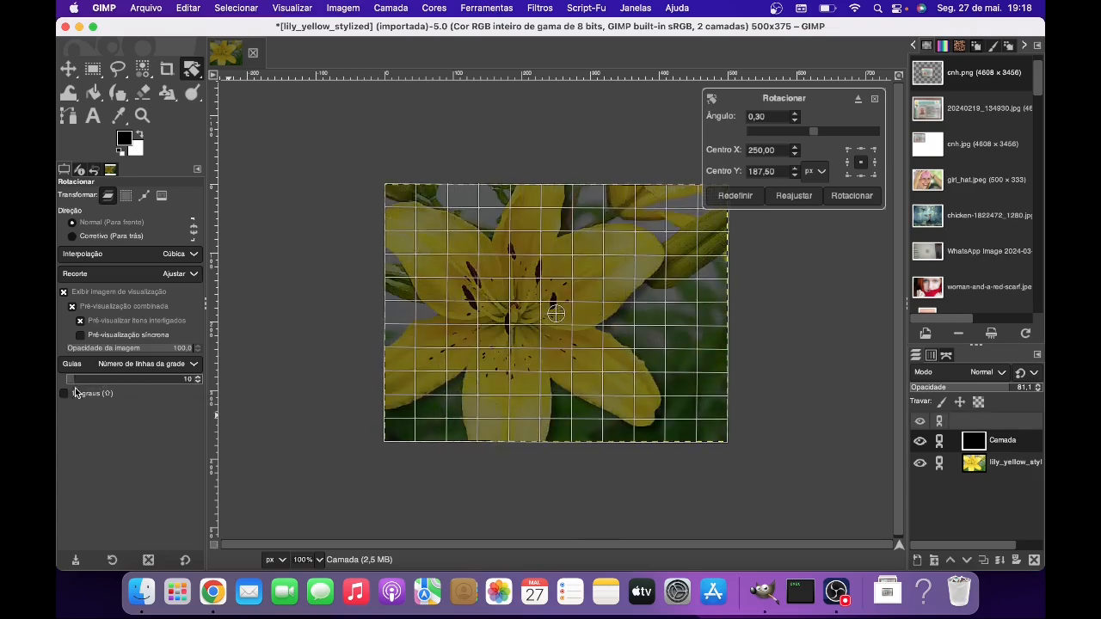
# - Try the Espaçamento das linhas da grade guides with an adjusted spacing, and set the guides back to Nenhuma guia
pyautogui.click(146, 364)
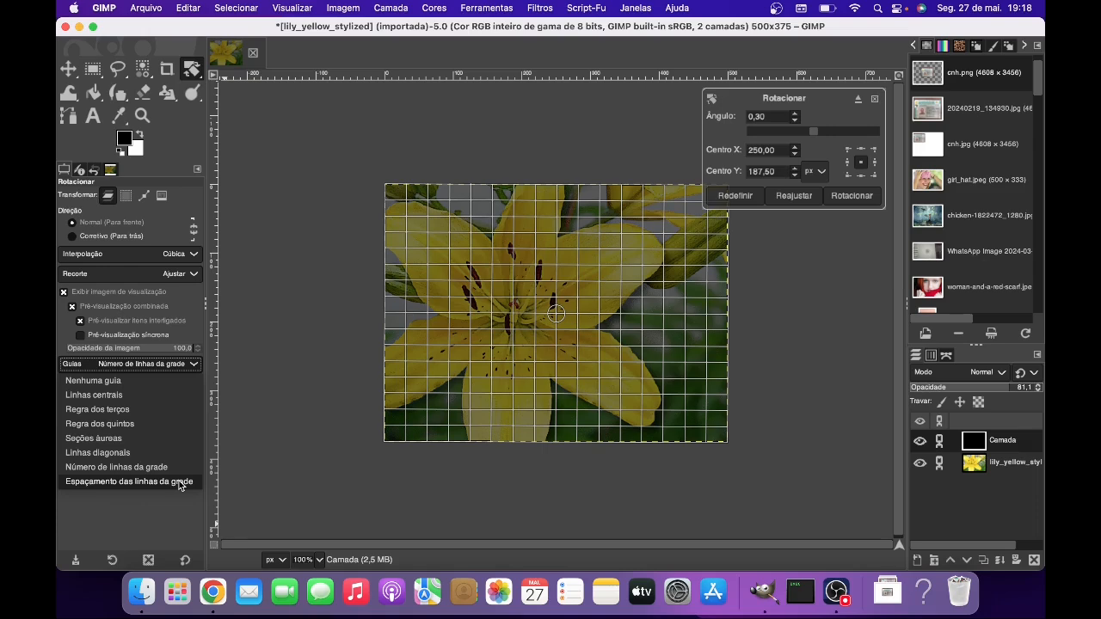
pyautogui.click(181, 483)
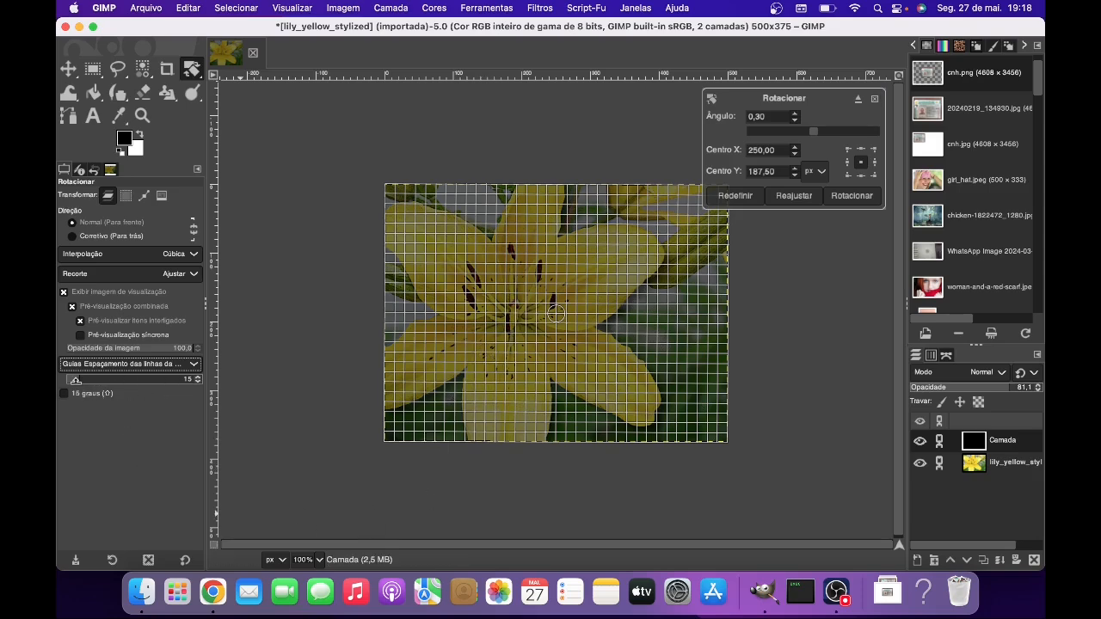
pyautogui.moveTo(76, 380); pyautogui.dragTo(79, 380)
pyautogui.click(200, 367)
pyautogui.click(117, 384)
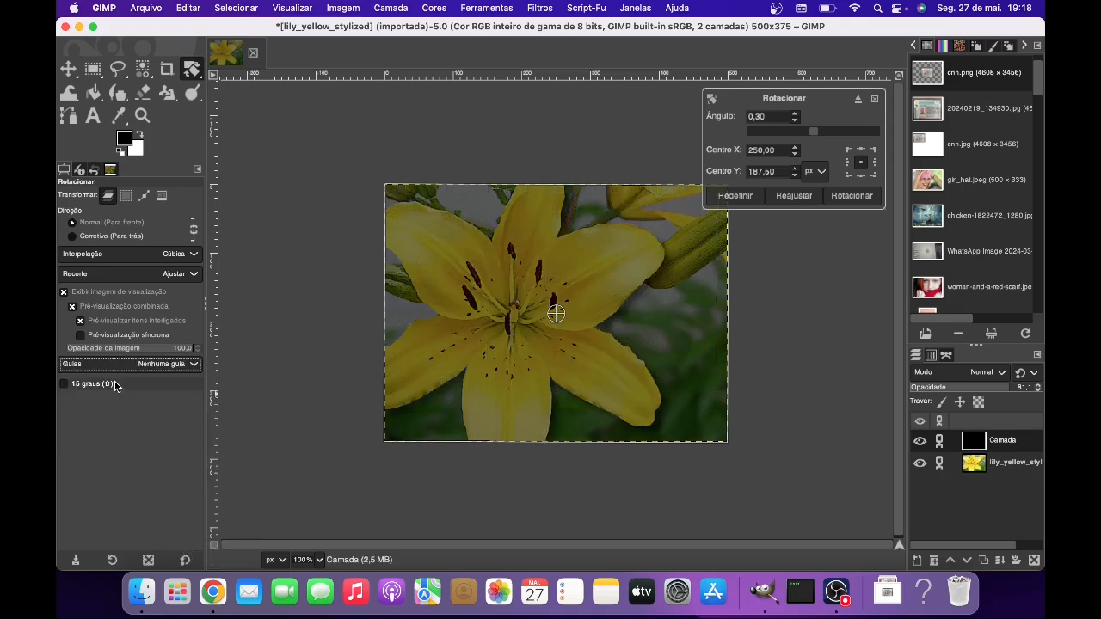
# - Enable the 15 graus constraint, try rotating the linked layers to 45°, and undo the rotation
pyautogui.click(65, 385)
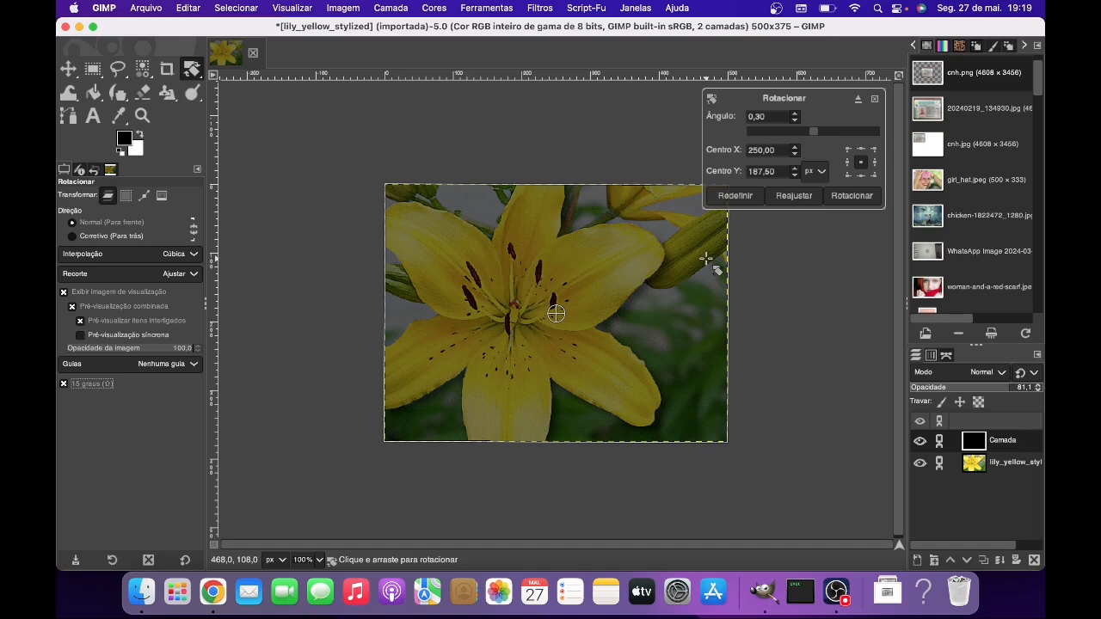
pyautogui.moveTo(705, 258); pyautogui.dragTo(707, 368)
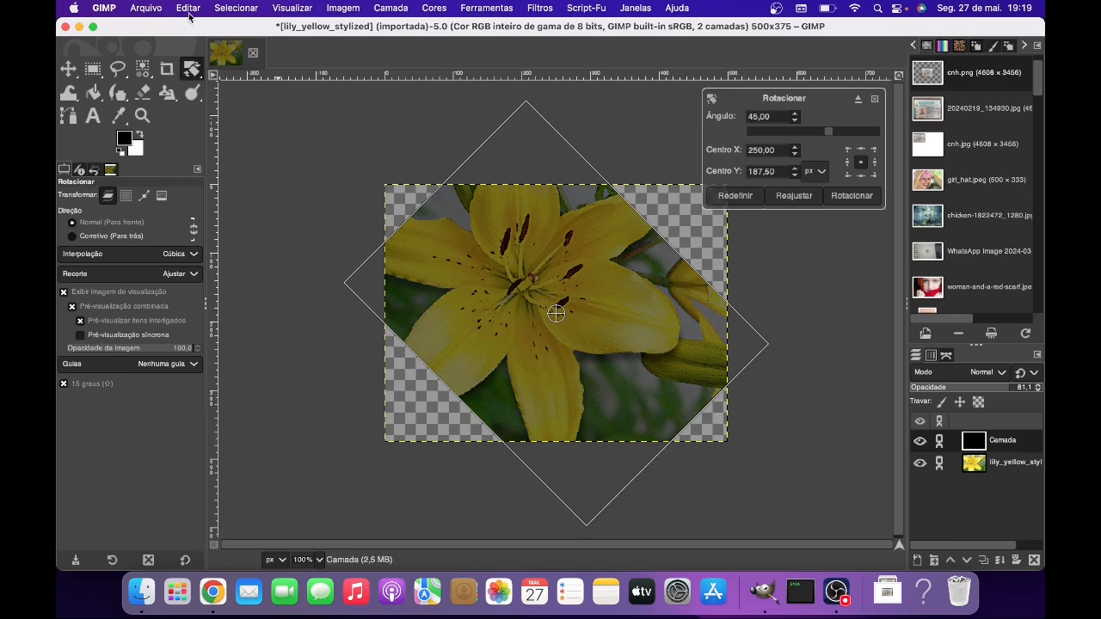
pyautogui.press('super+z')
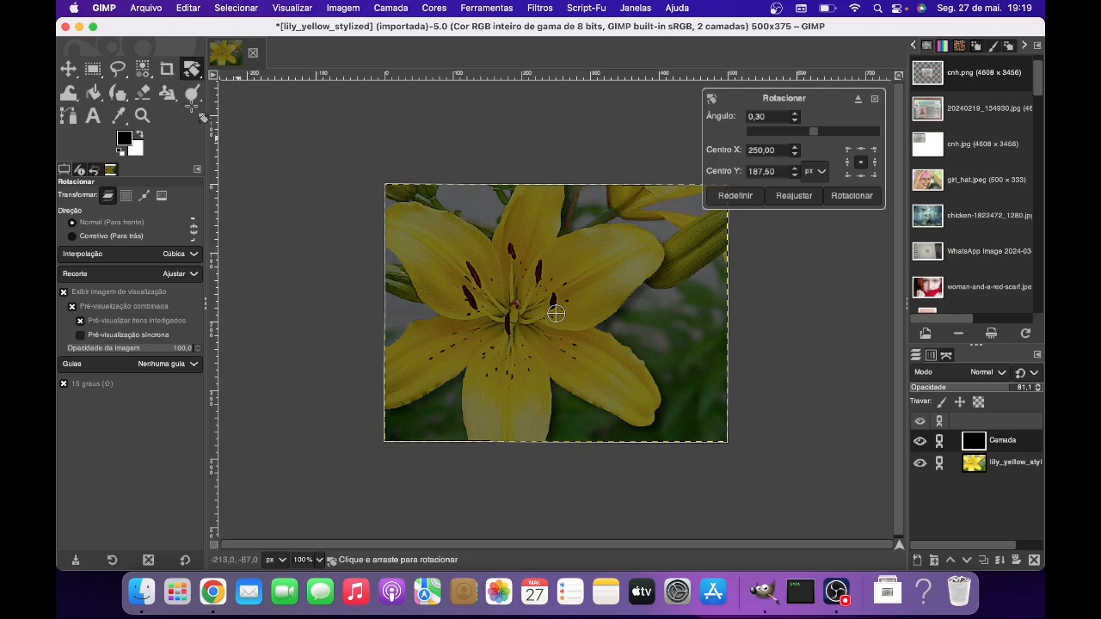
# - Create a blank 1920x1080 image and draw a closed triangular path in its upper half with the Vetores tool
pyautogui.click(148, 8)
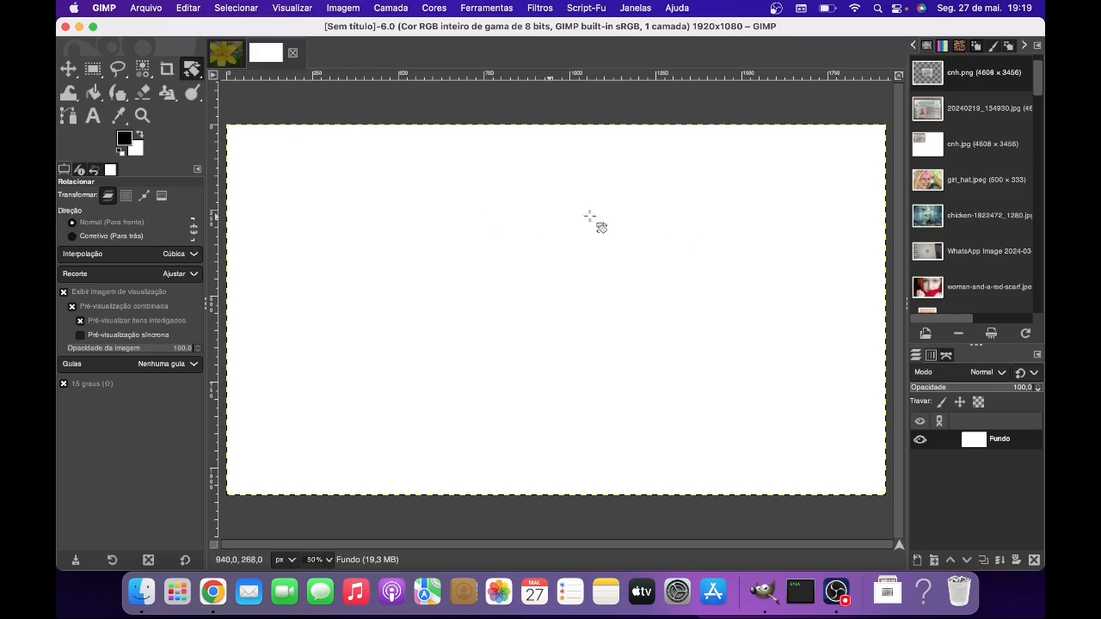
pyautogui.click(494, 10)
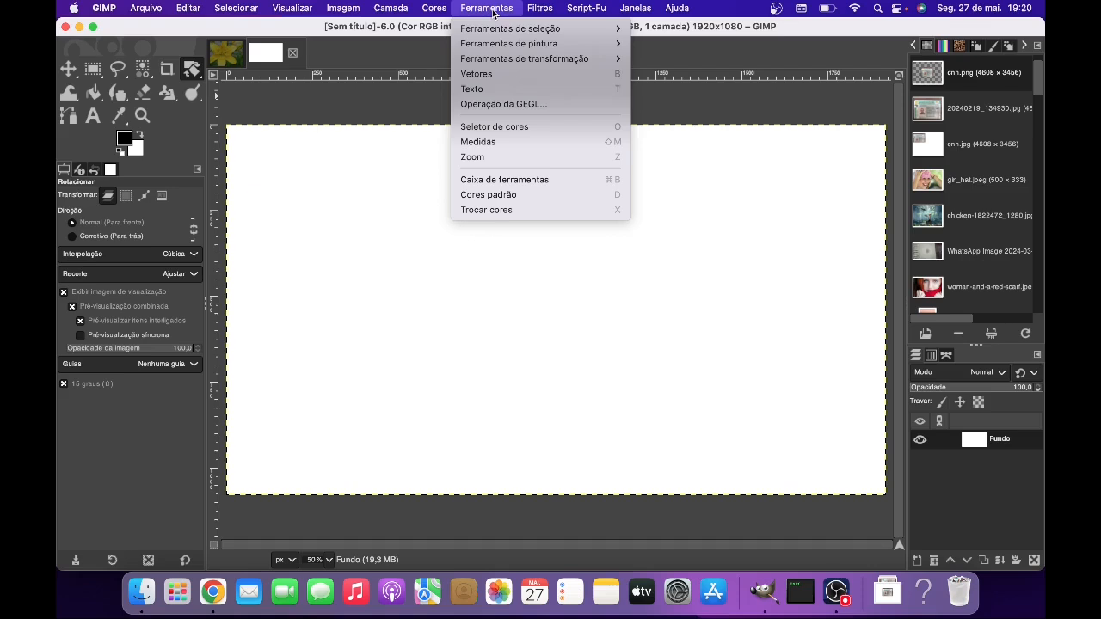
pyautogui.click(501, 80)
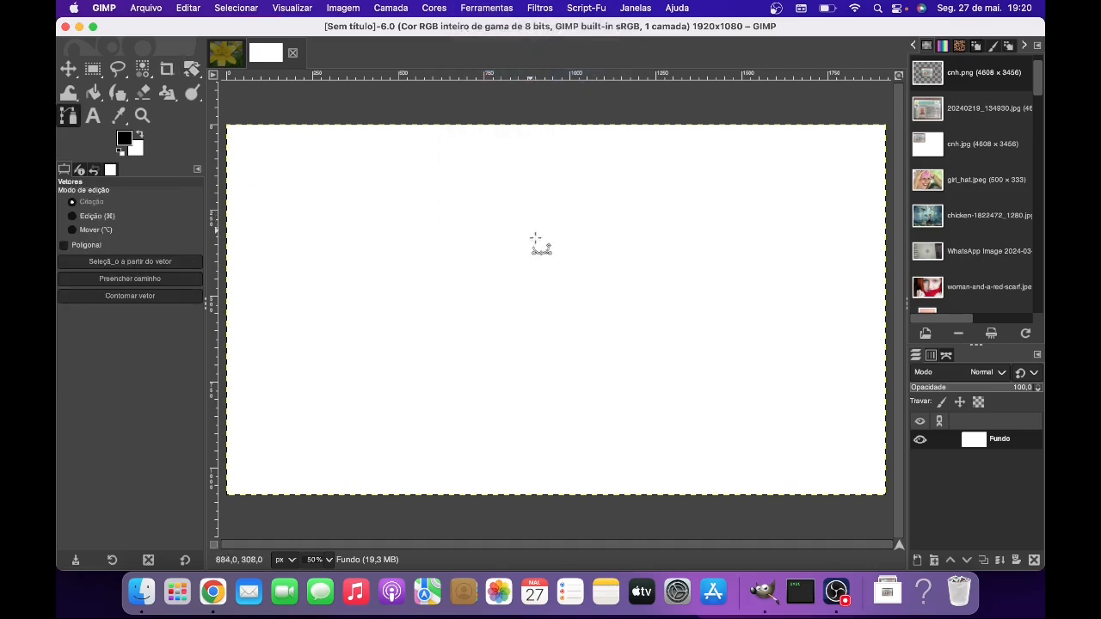
pyautogui.click(517, 174)
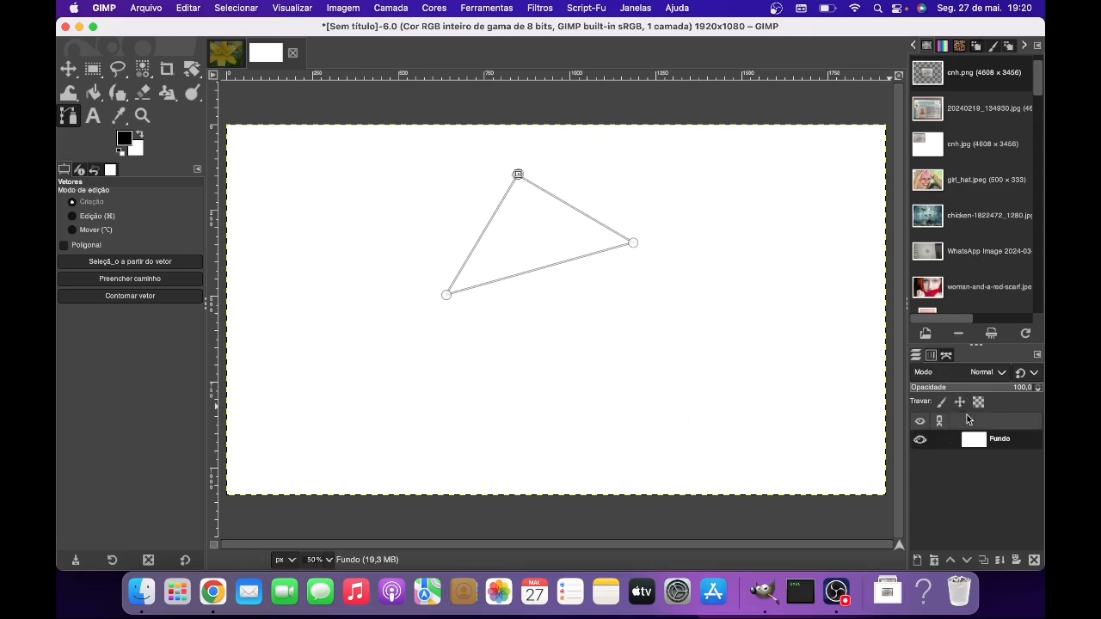
# - Turn on the visibility of the triangular path in the image's list of paths
pyautogui.click(948, 354)
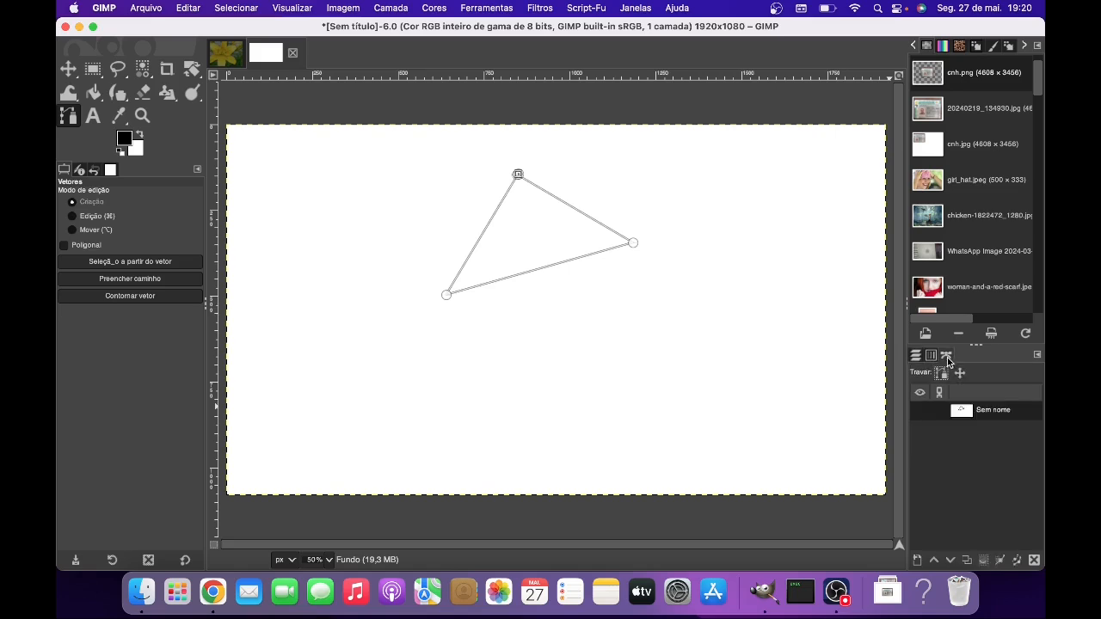
pyautogui.click(919, 411)
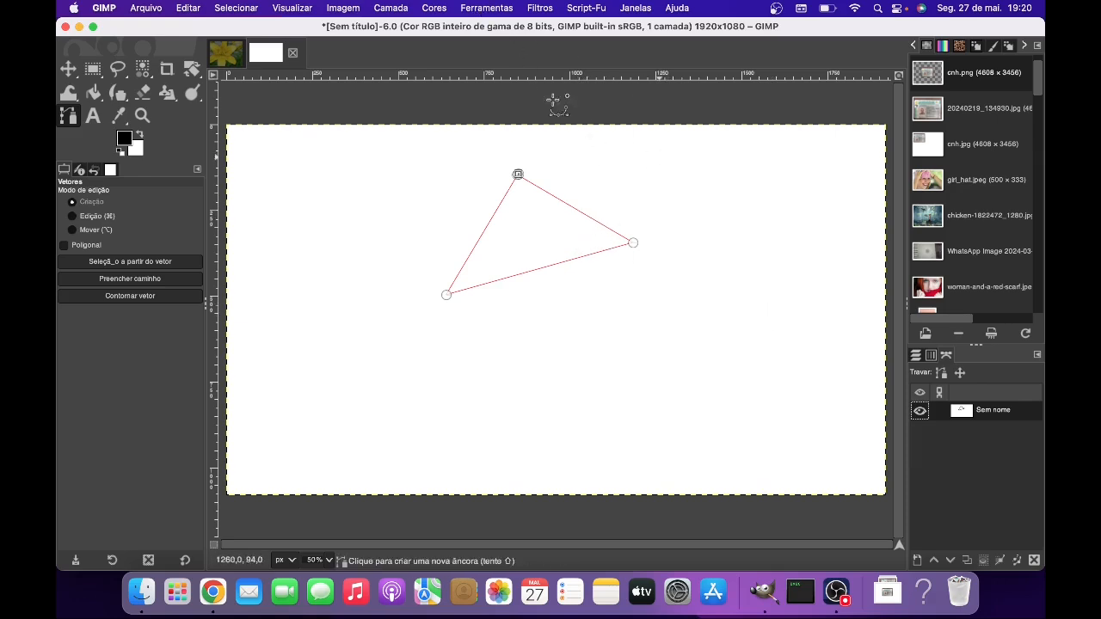
# - Activate the Rotate tool, try rotating the white background layer 15° about its center, and undo the rotation
pyautogui.click(472, 9)
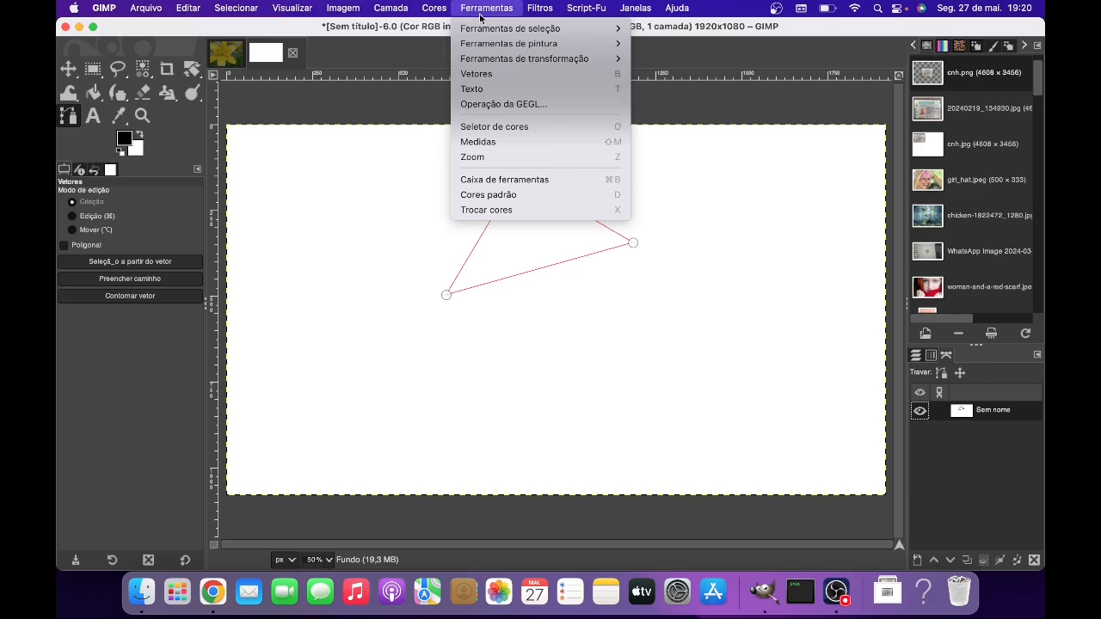
pyautogui.moveTo(516, 59)
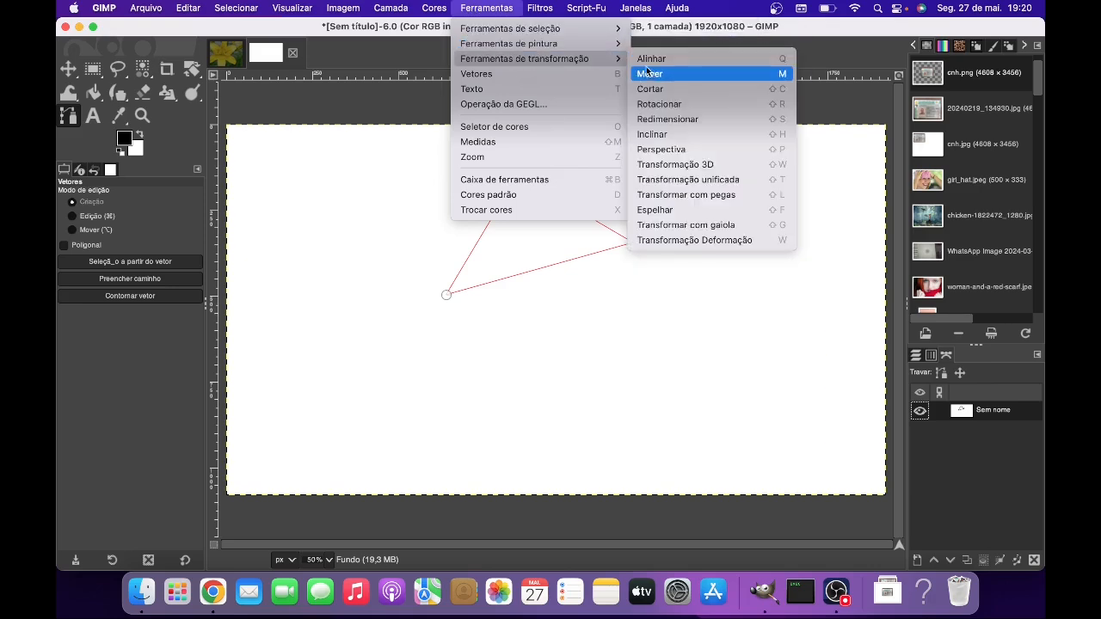
pyautogui.click(666, 105)
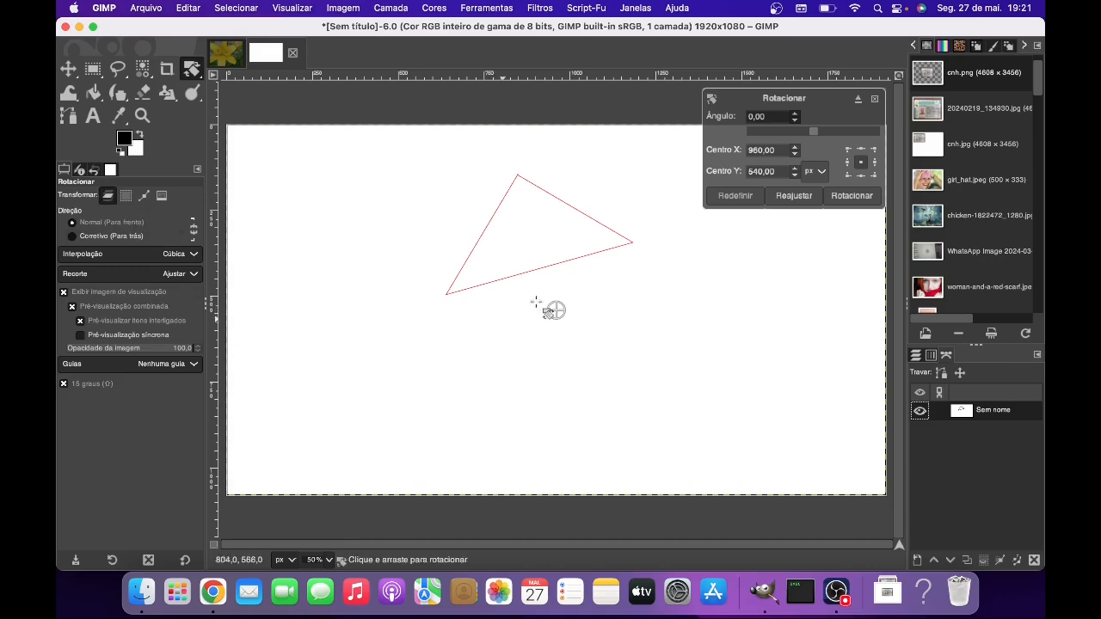
pyautogui.moveTo(722, 278); pyautogui.dragTo(672, 309)
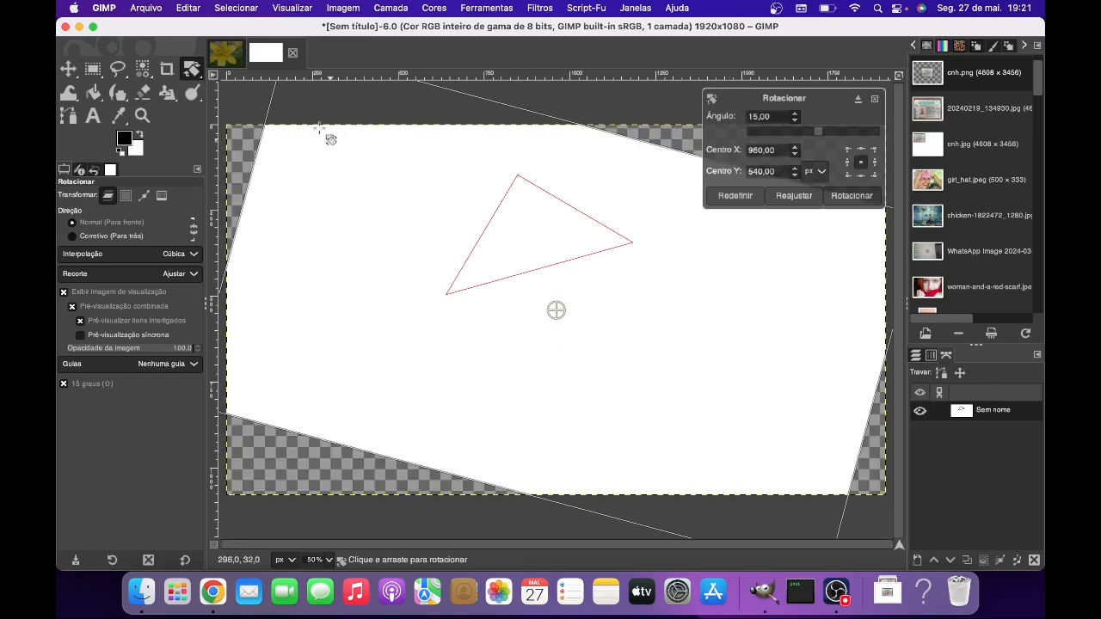
pyautogui.click(189, 9)
pyautogui.click(197, 30)
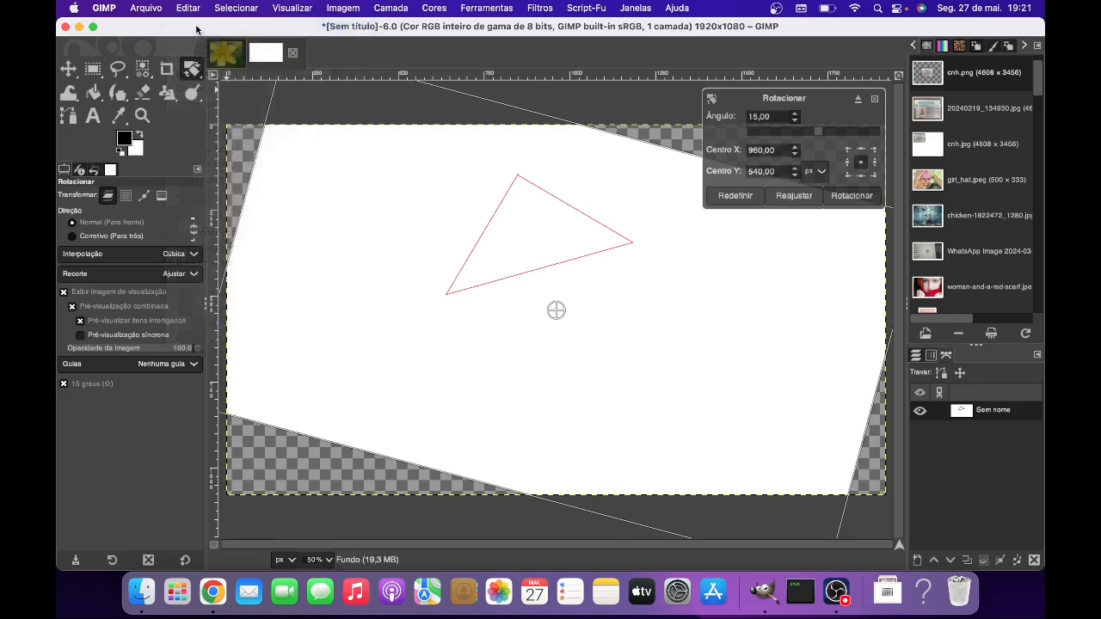
# - Set the transform target to the path and rotate the triangular path 60° about its center
pyautogui.click(144, 197)
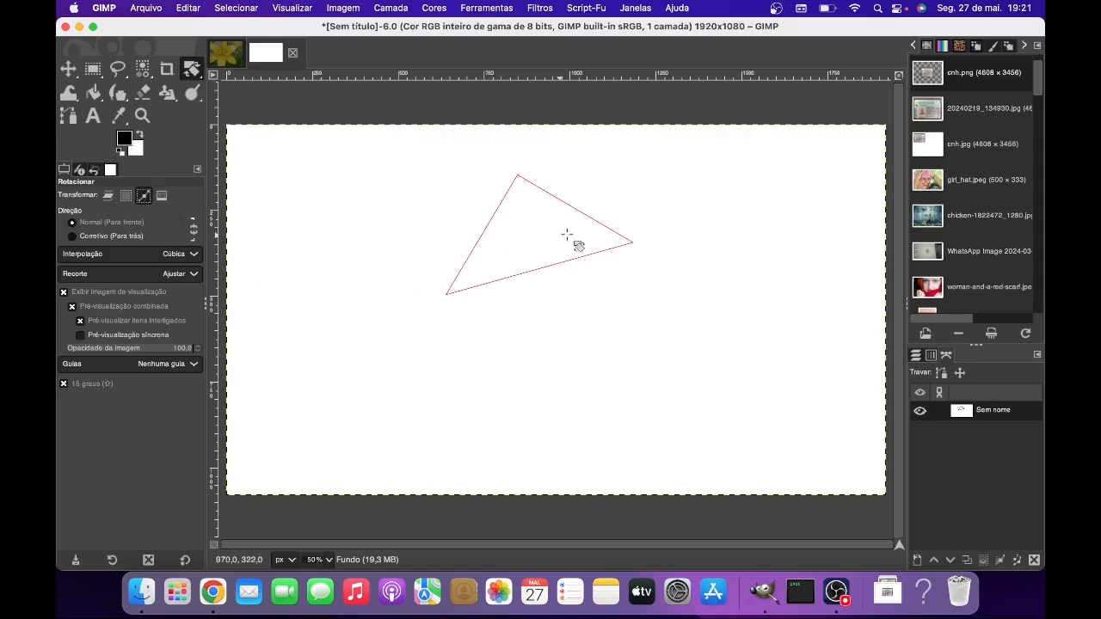
pyautogui.moveTo(568, 234); pyautogui.dragTo(564, 273)
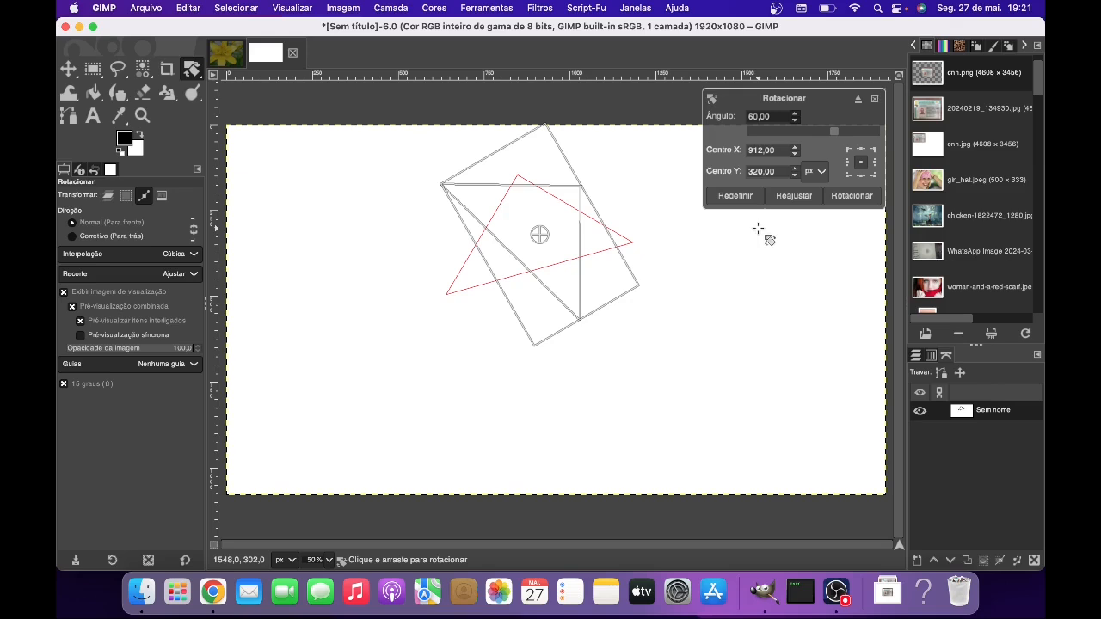
pyautogui.press('Escape')
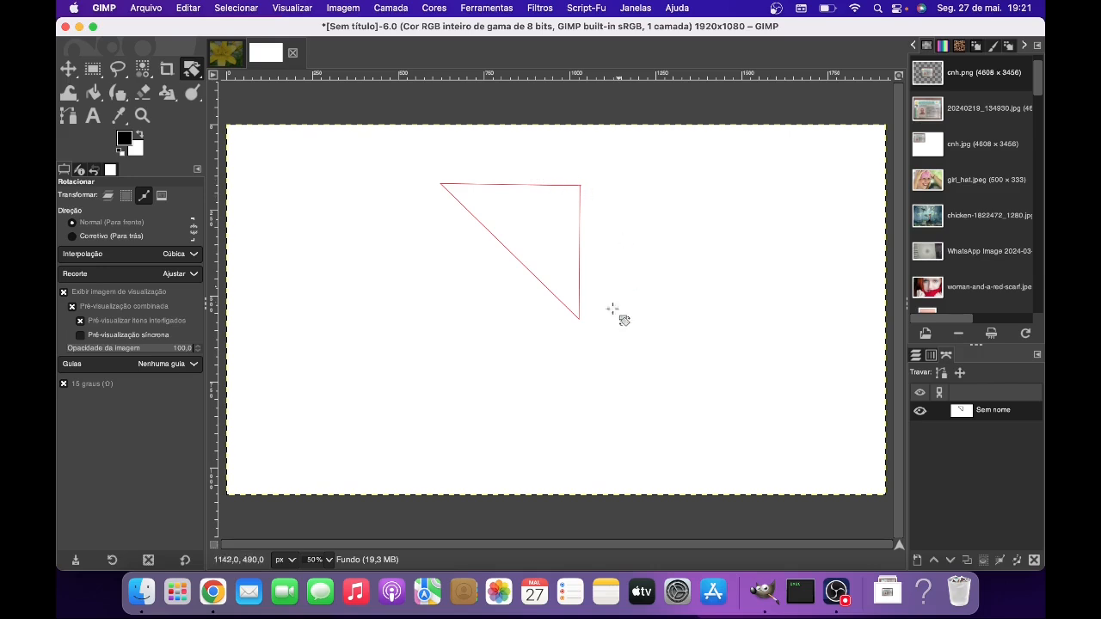